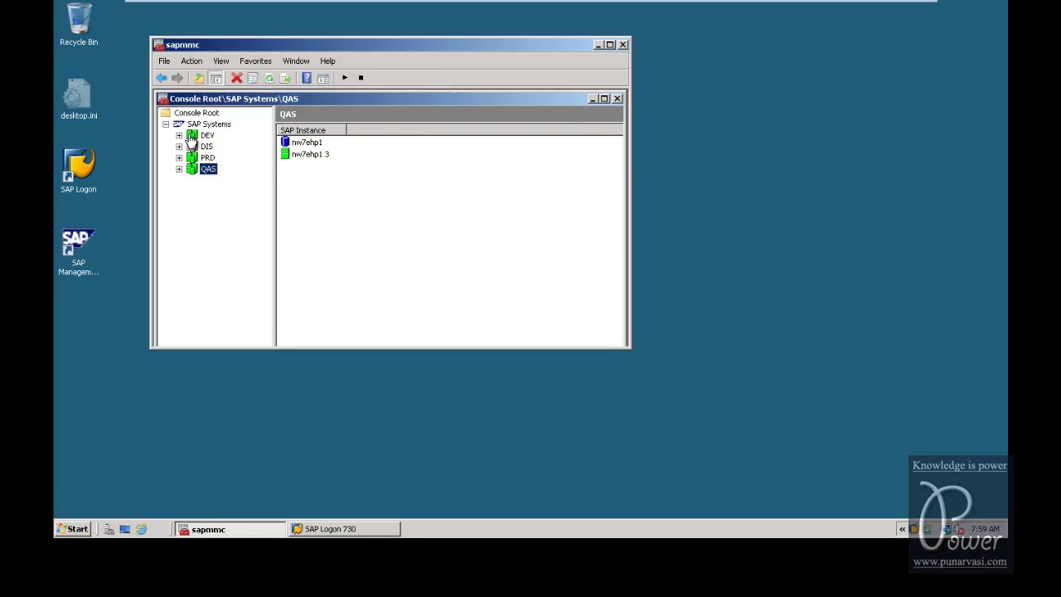
Examine the instances of the DEV, QAS and PRD systems in the SAP management console.
left_click(191, 137)
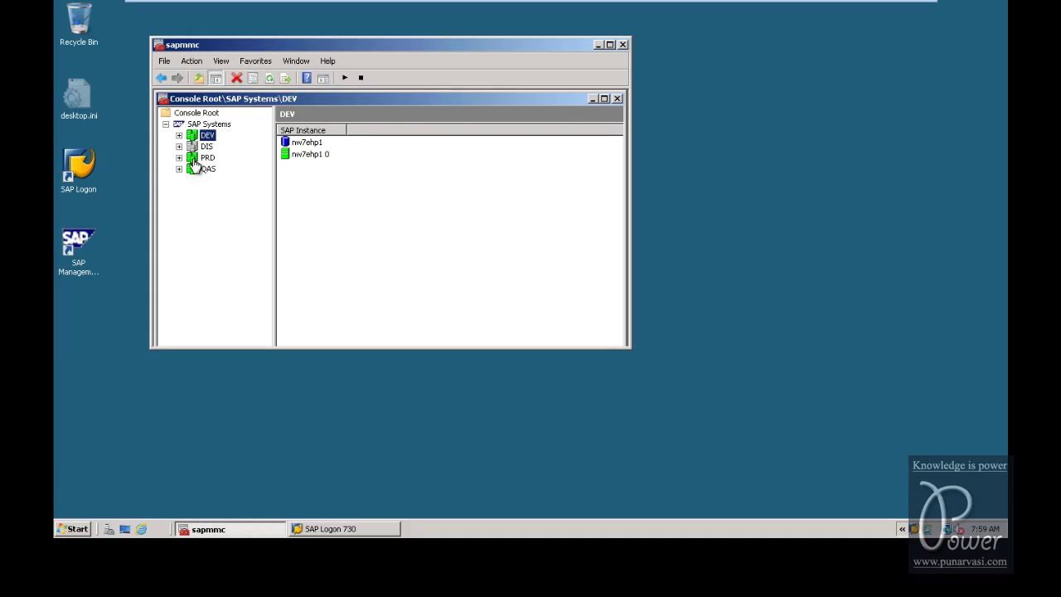
left_click(192, 160)
left_click(192, 173)
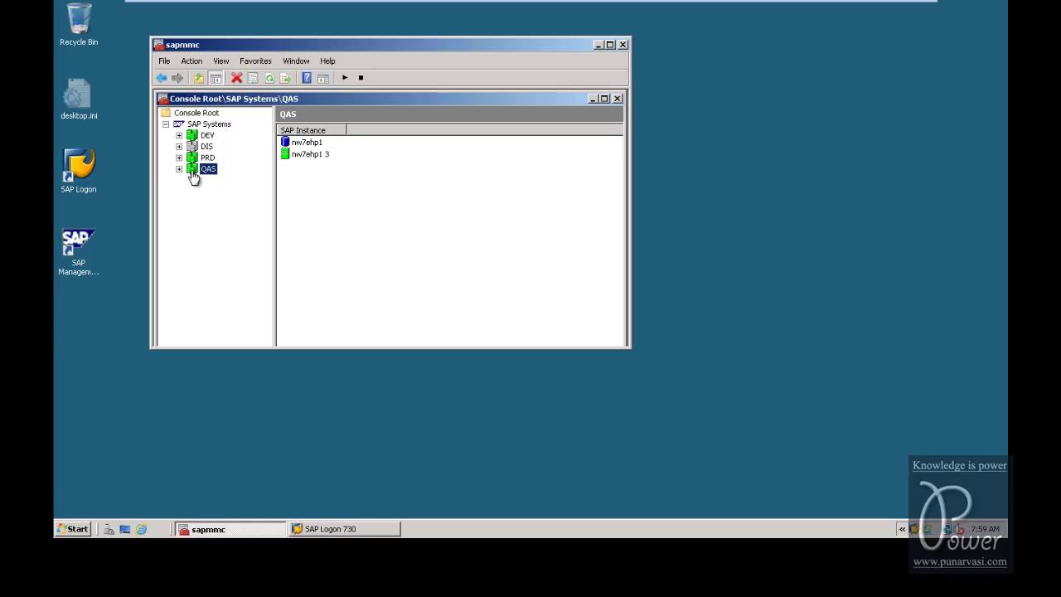
left_click(196, 160)
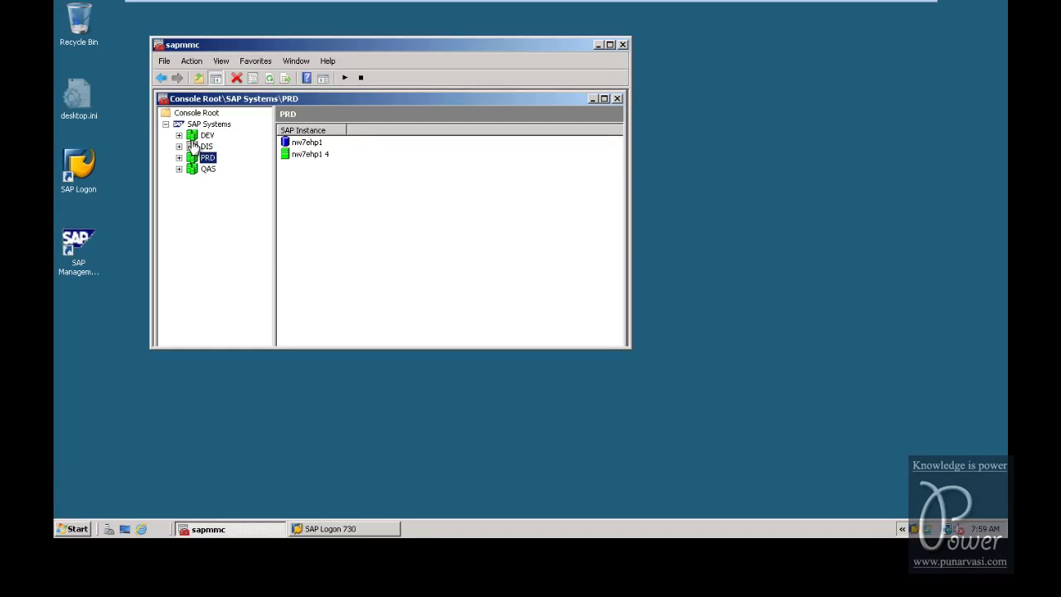
left_click(191, 136)
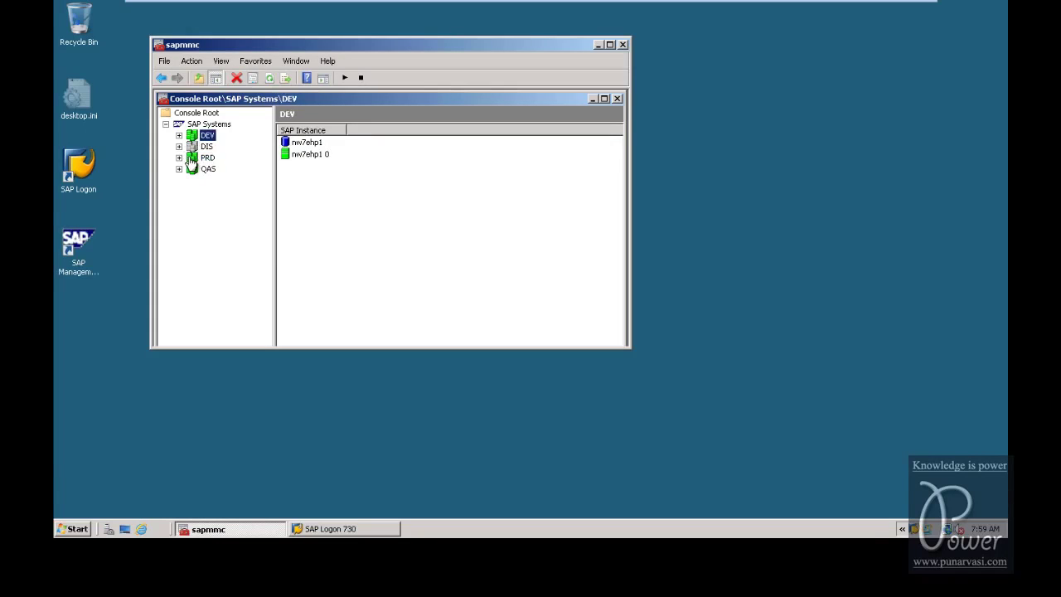
left_click(191, 158)
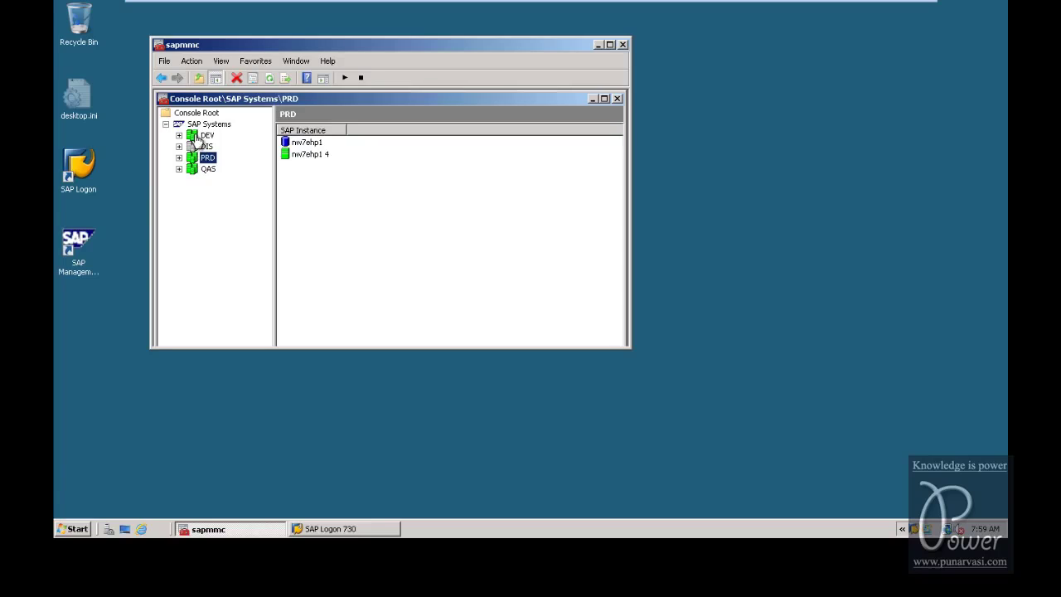
left_click(197, 139)
left_click(194, 159)
left_click(193, 138)
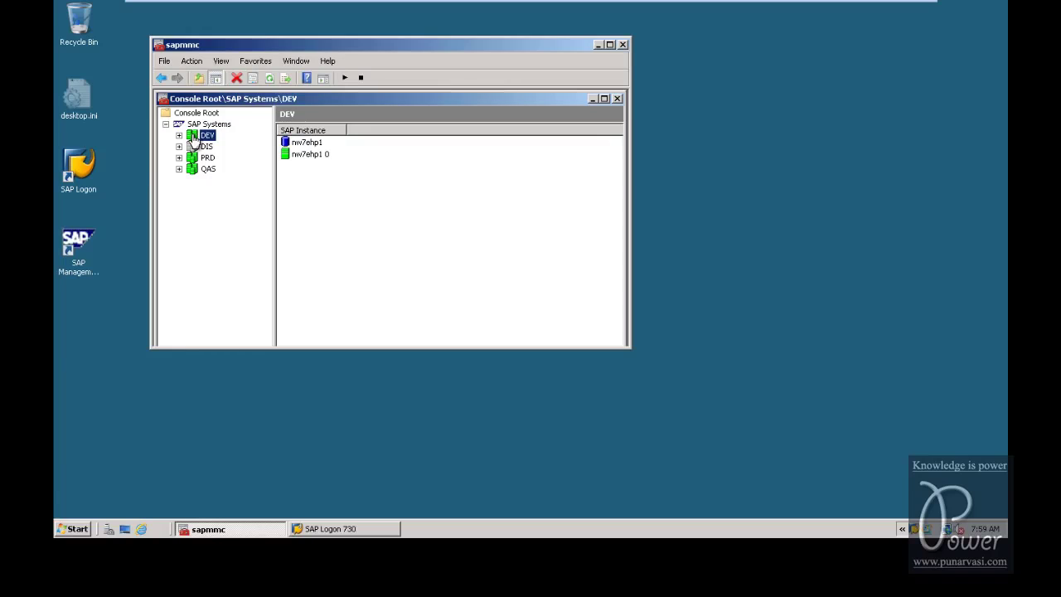
left_click(196, 177)
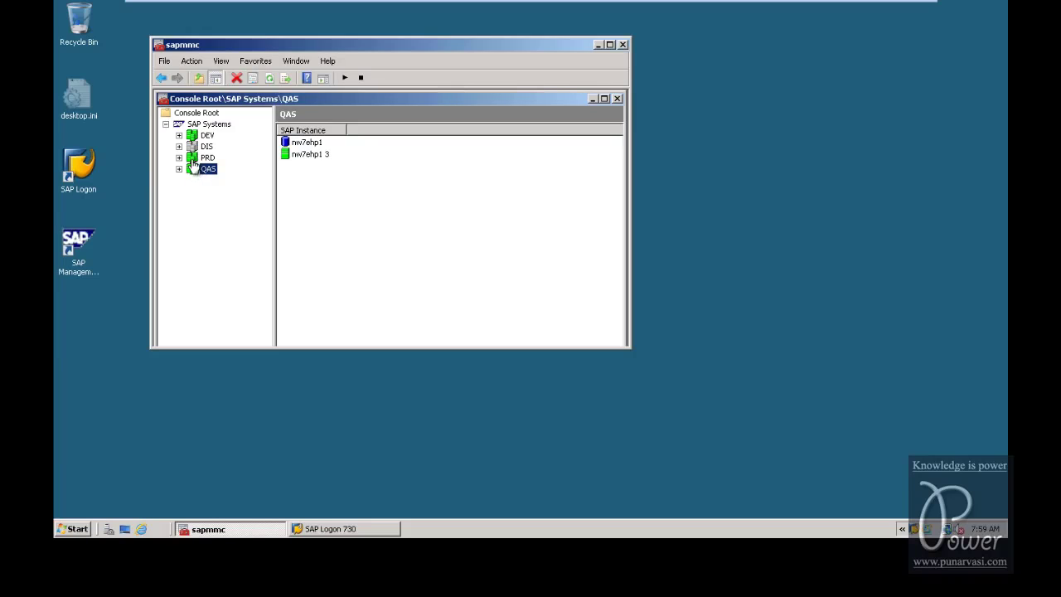
left_click(191, 162)
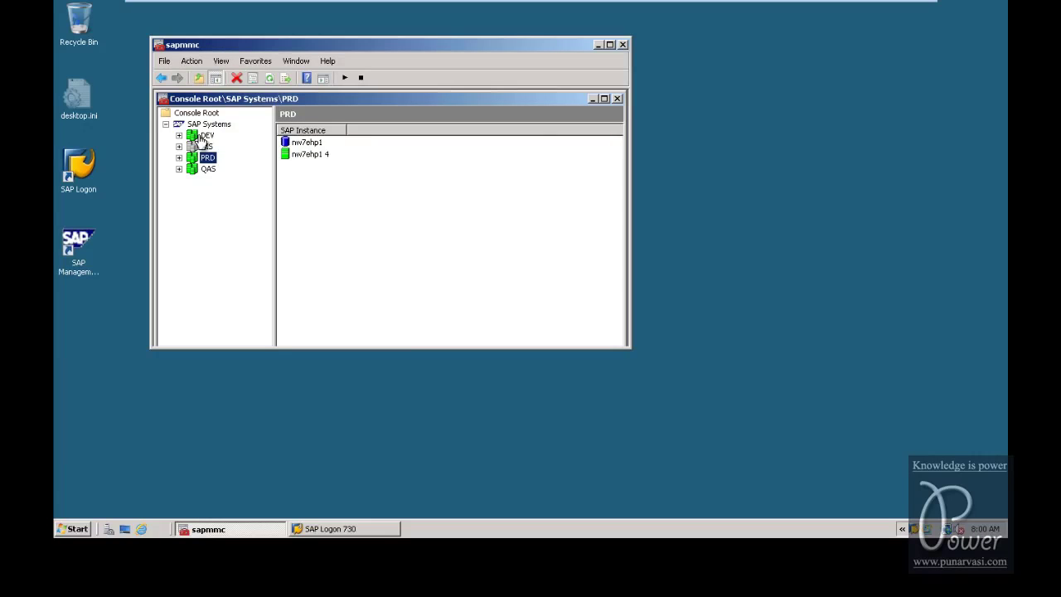
Switch to SAP Logon and log on to DEV, client 000, as user ddic with the account password.
double_click(78, 169)
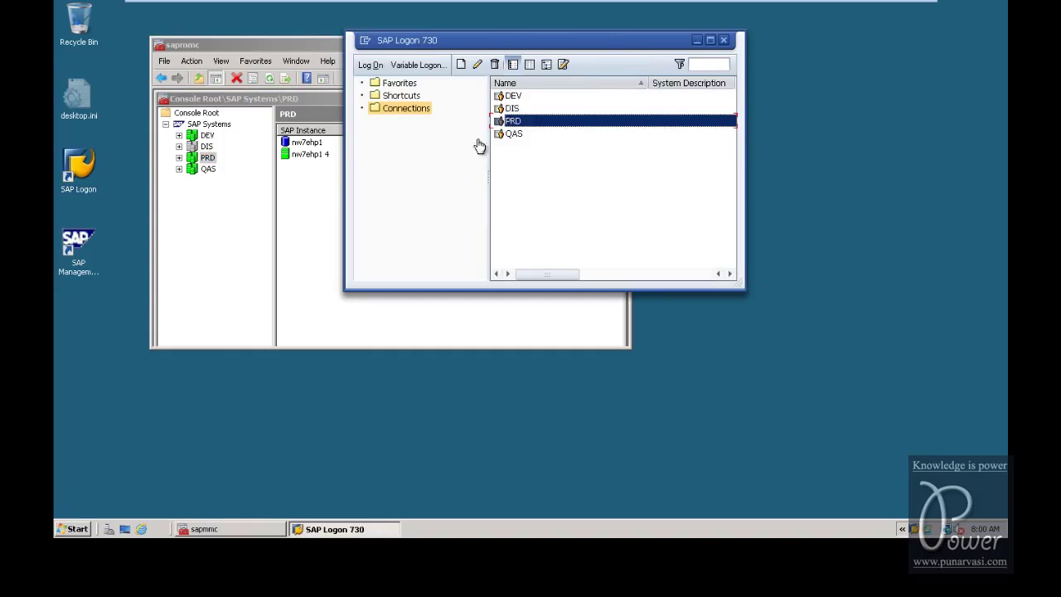
double_click(511, 96)
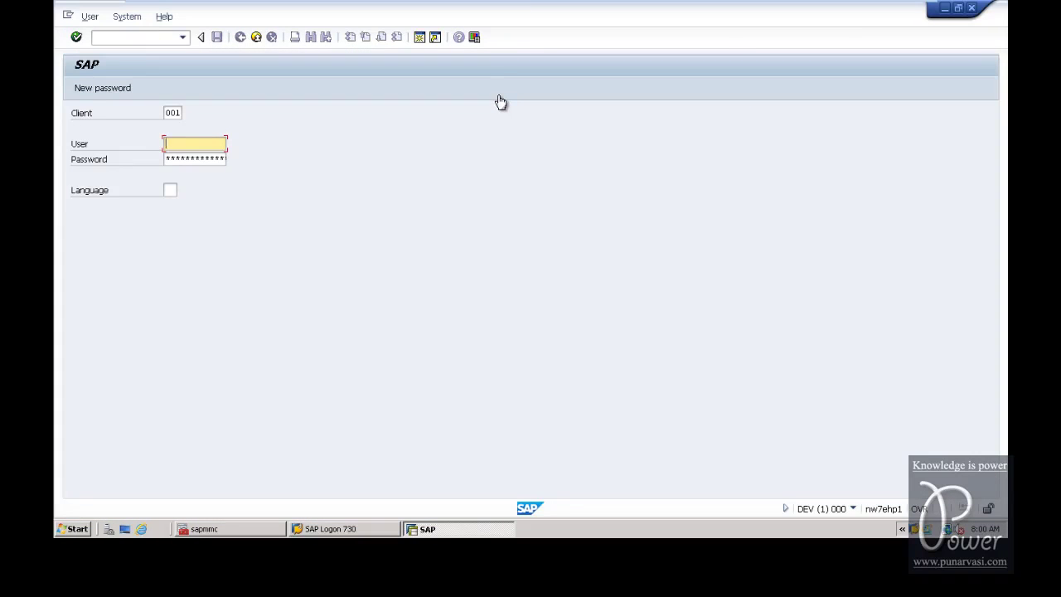
key("shift+Tab")
type("000")
key("Tab")
type("ddic")
key("Tab")
type("****")
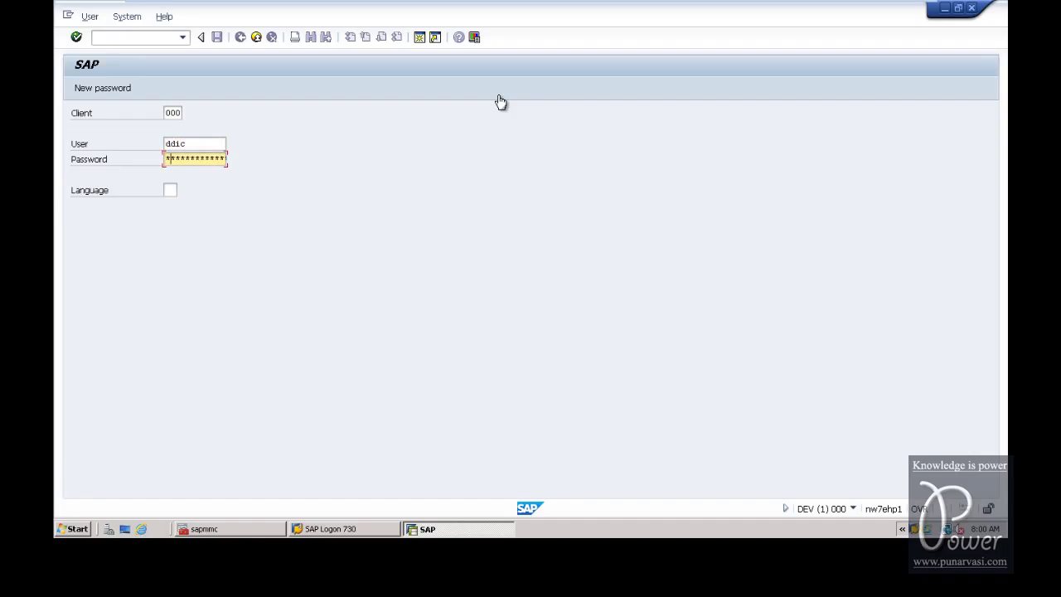
type("**")
key("Return")
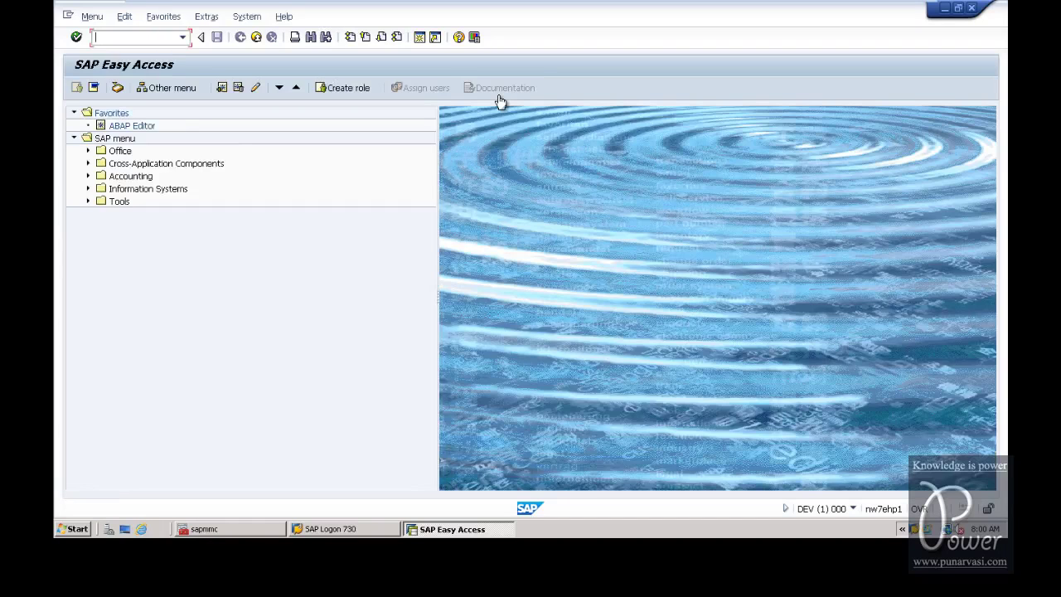
Open transaction stms and display the system overview, checking the DEV and PRD entries.
type("stms")
key("Return")
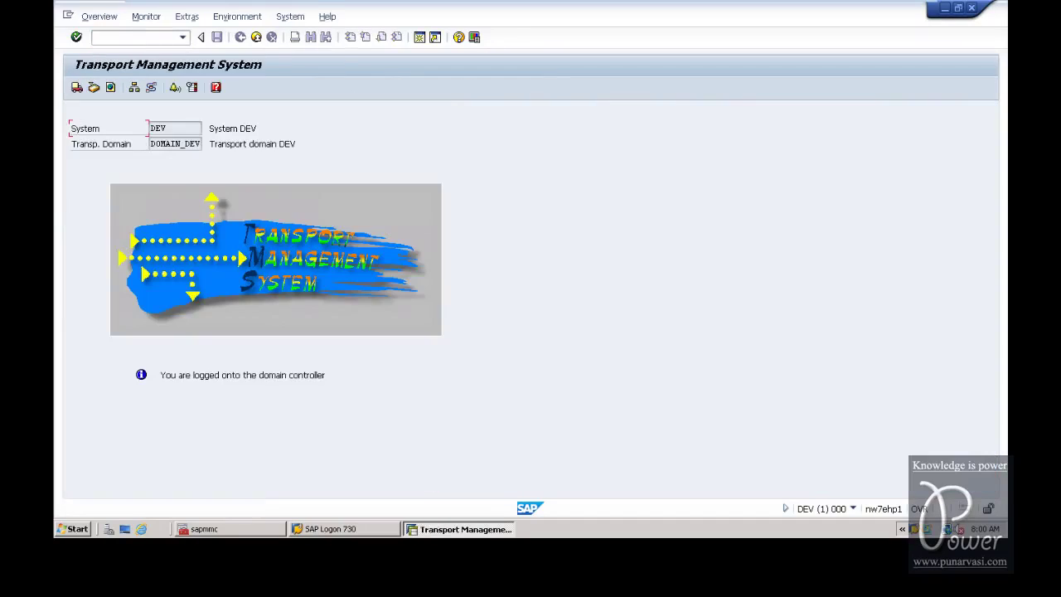
left_click(99, 16)
left_click(109, 66)
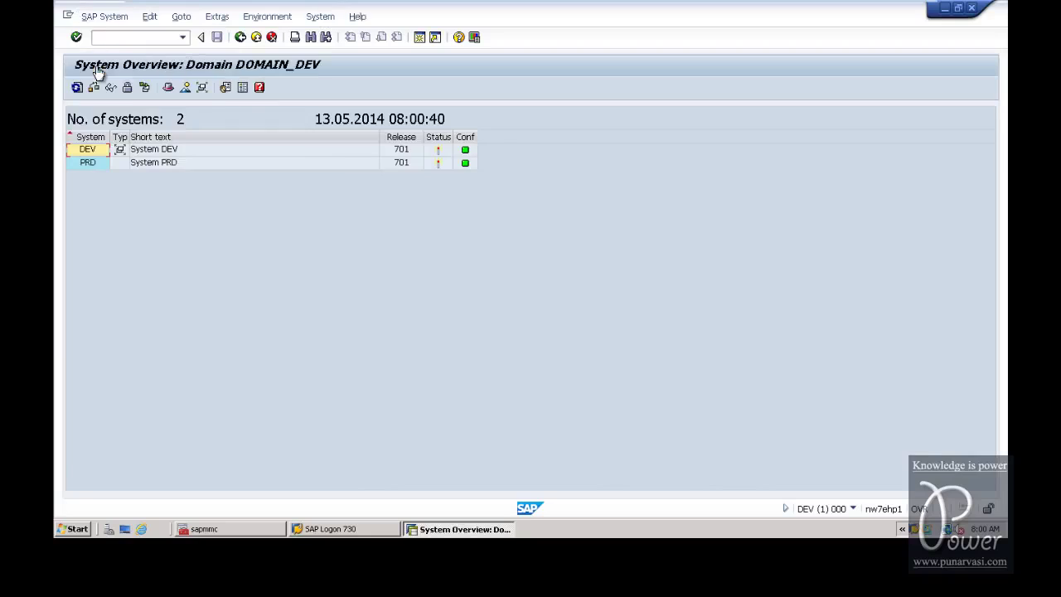
left_click(87, 150)
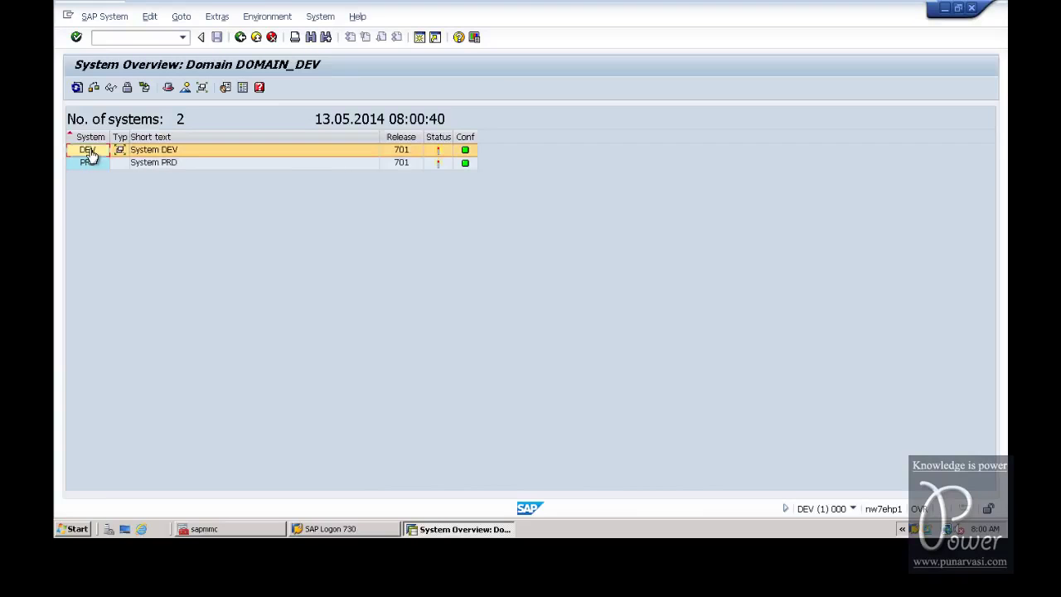
left_click(91, 165)
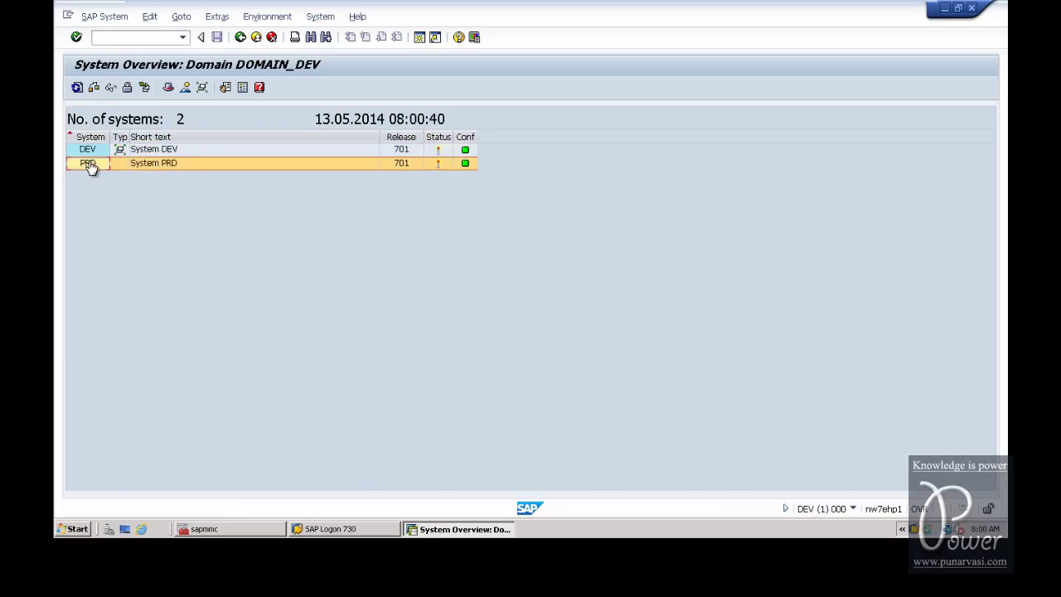
Display the transport routes, examine an enlarged view of the landscape, and return to the system overview.
left_click(269, 19)
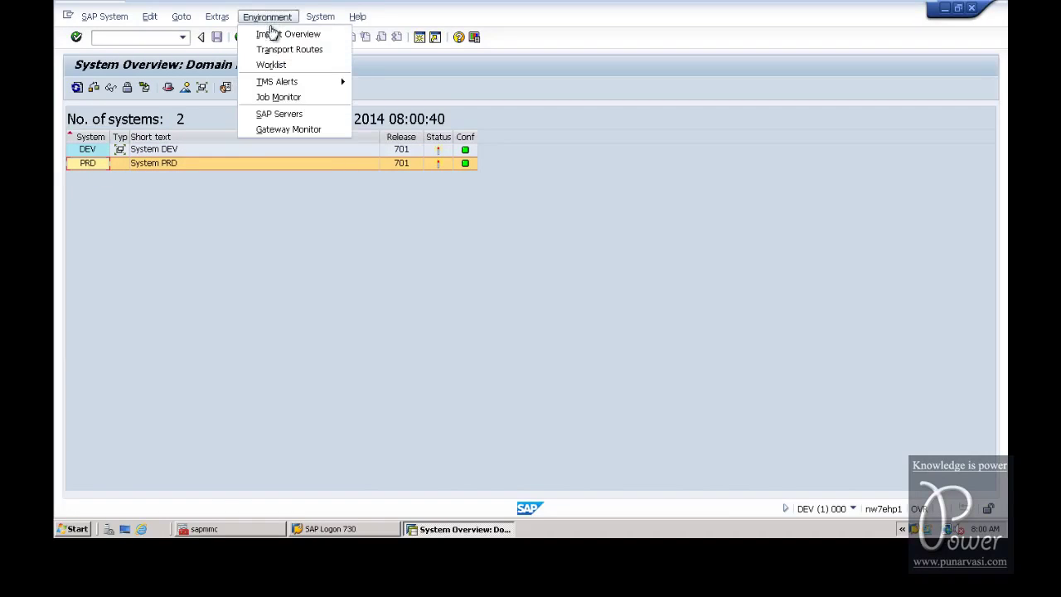
left_click(274, 51)
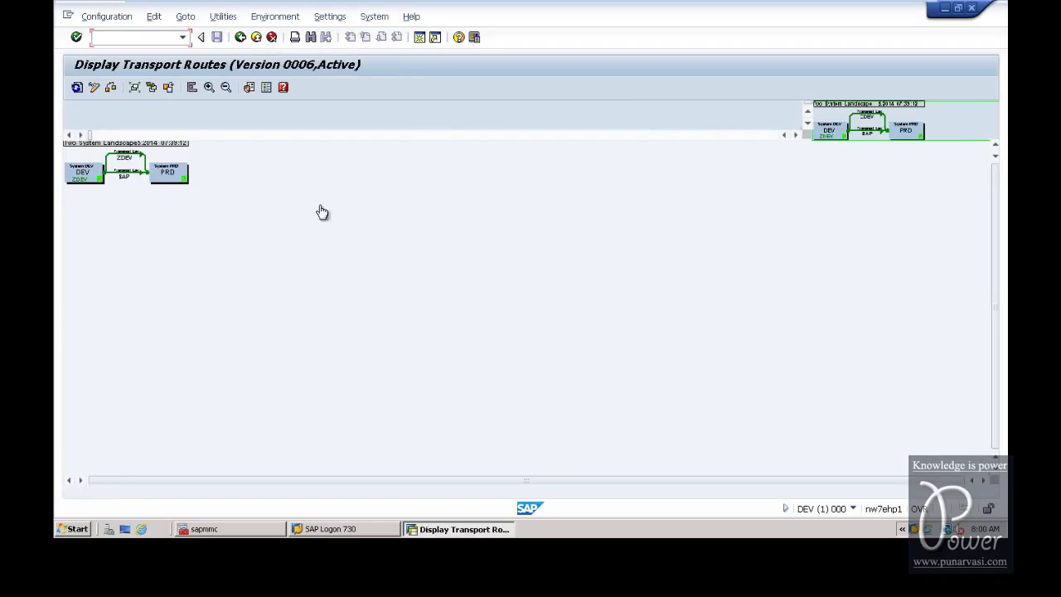
left_click(208, 88)
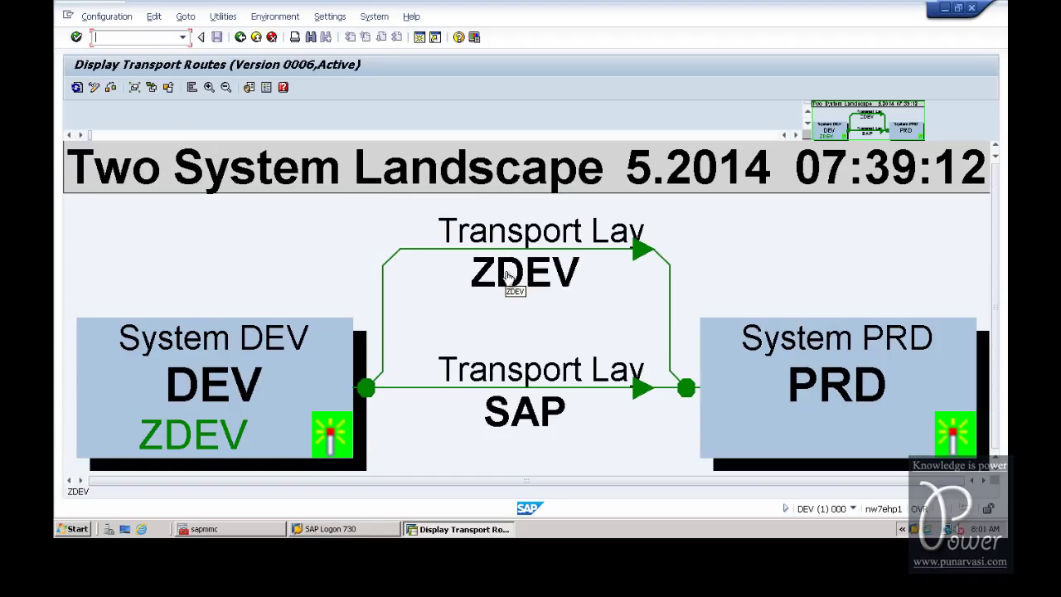
left_click(106, 16)
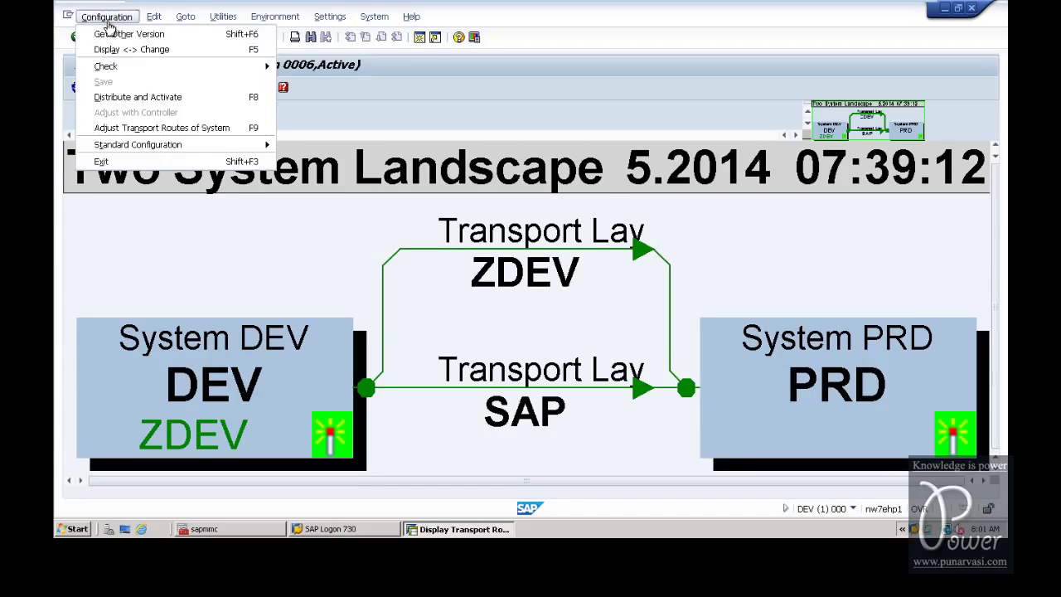
left_click(115, 163)
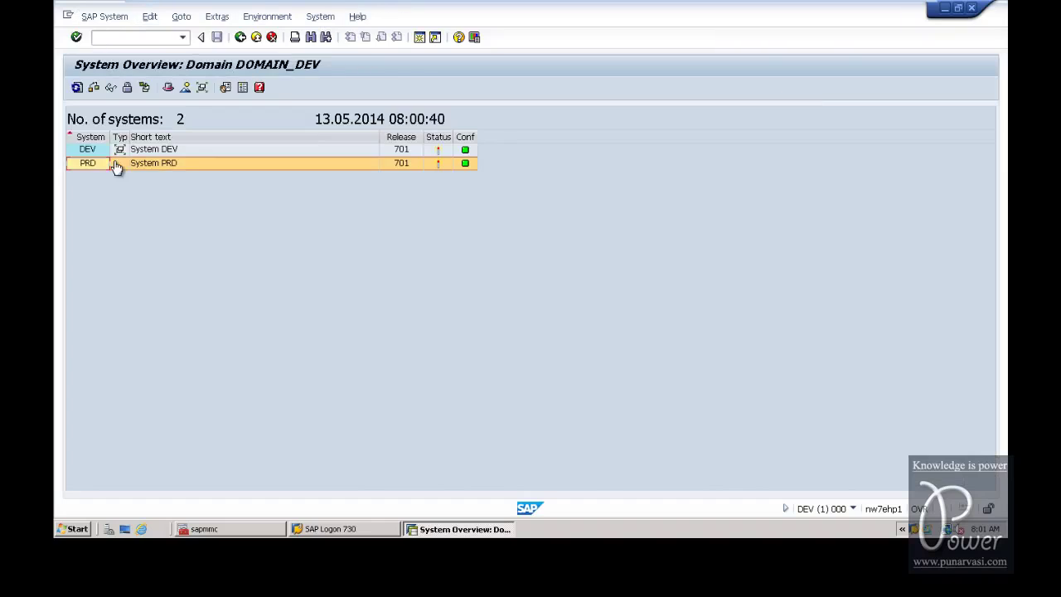
From SAP Logon, log on to QAS, client 000, as user ddic with the account password.
left_click(346, 530)
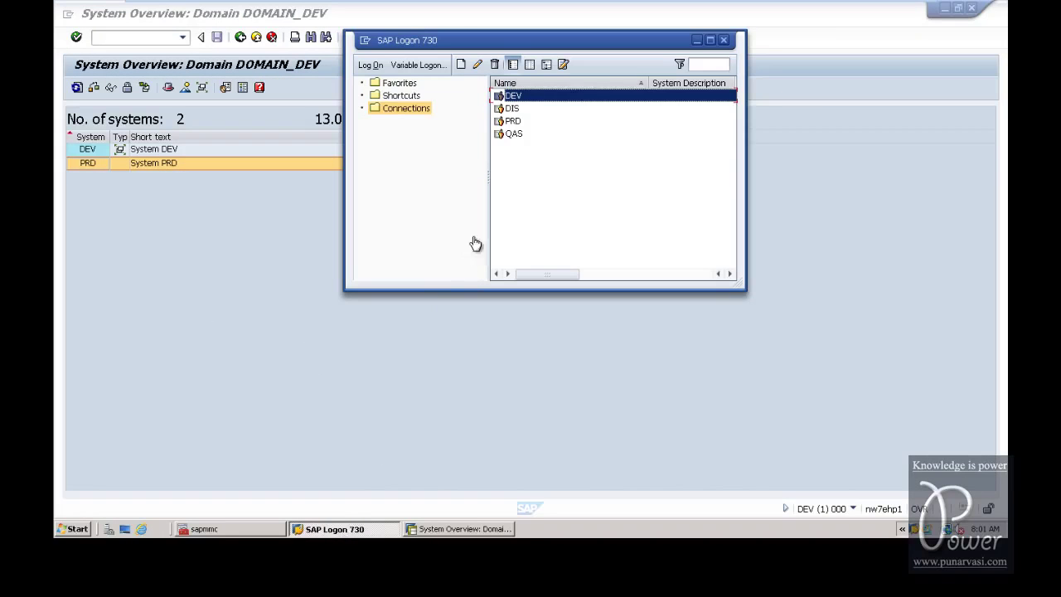
left_click(498, 136)
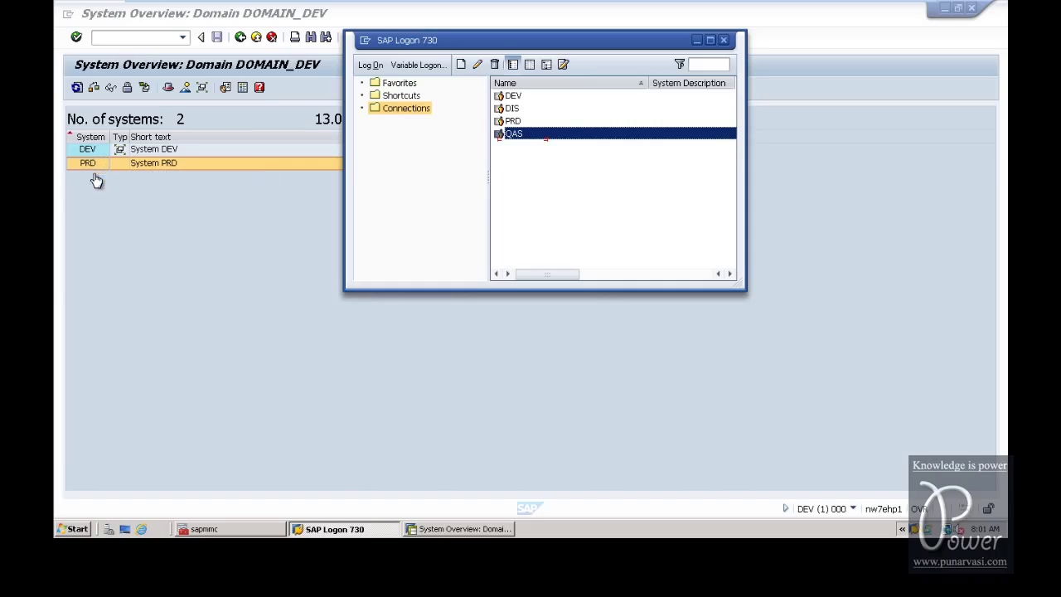
double_click(503, 140)
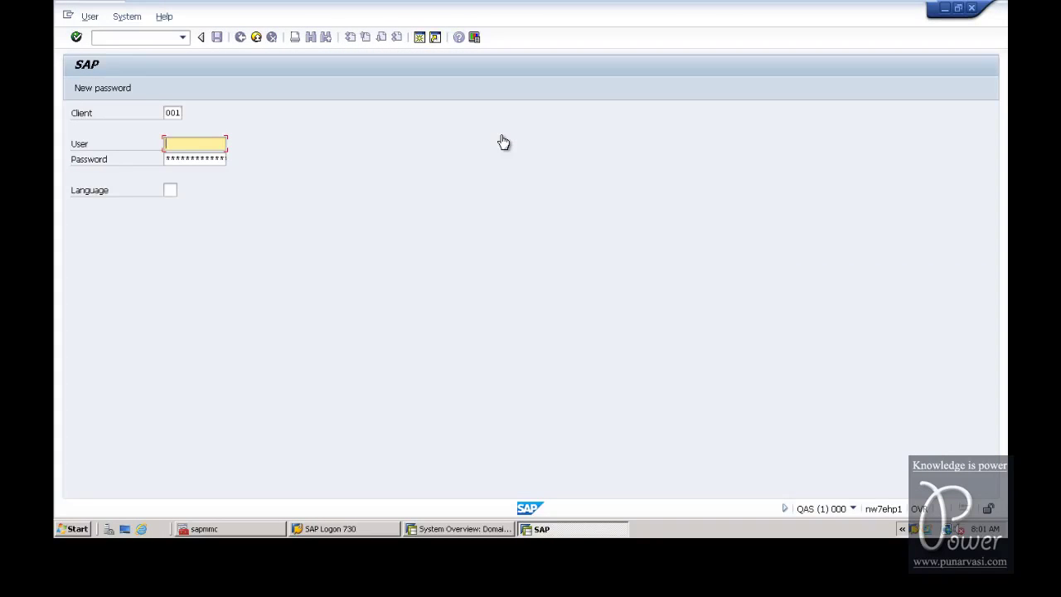
key("shift+Tab")
type("000")
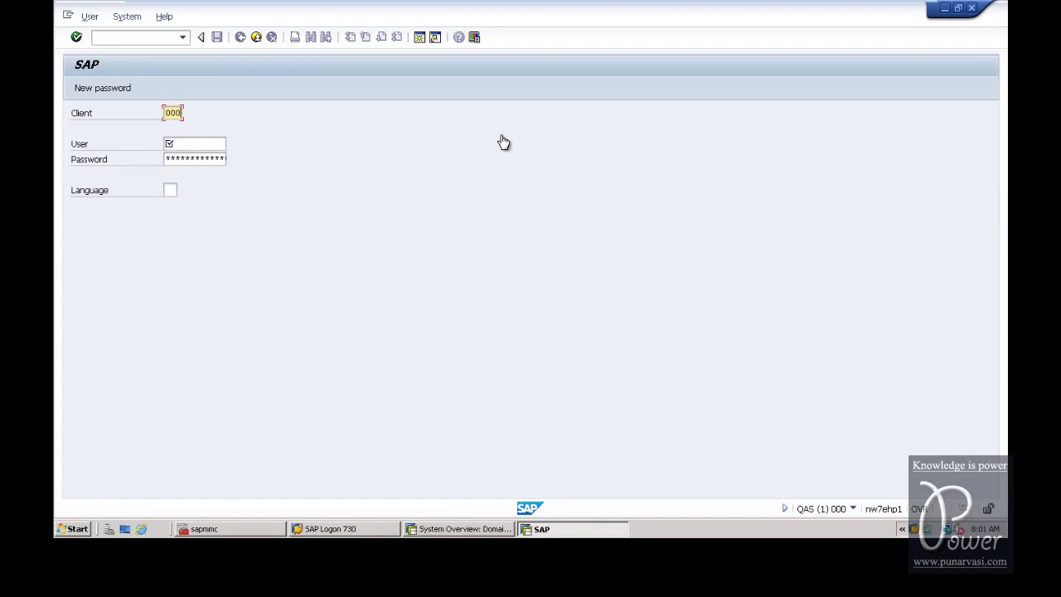
key("Tab")
type("ddic")
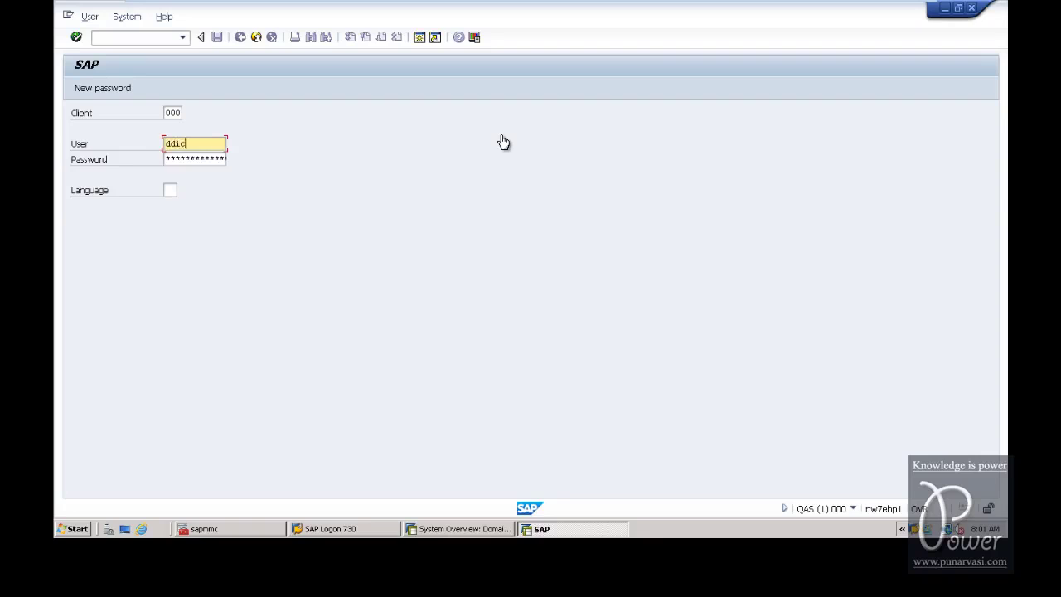
key("Tab")
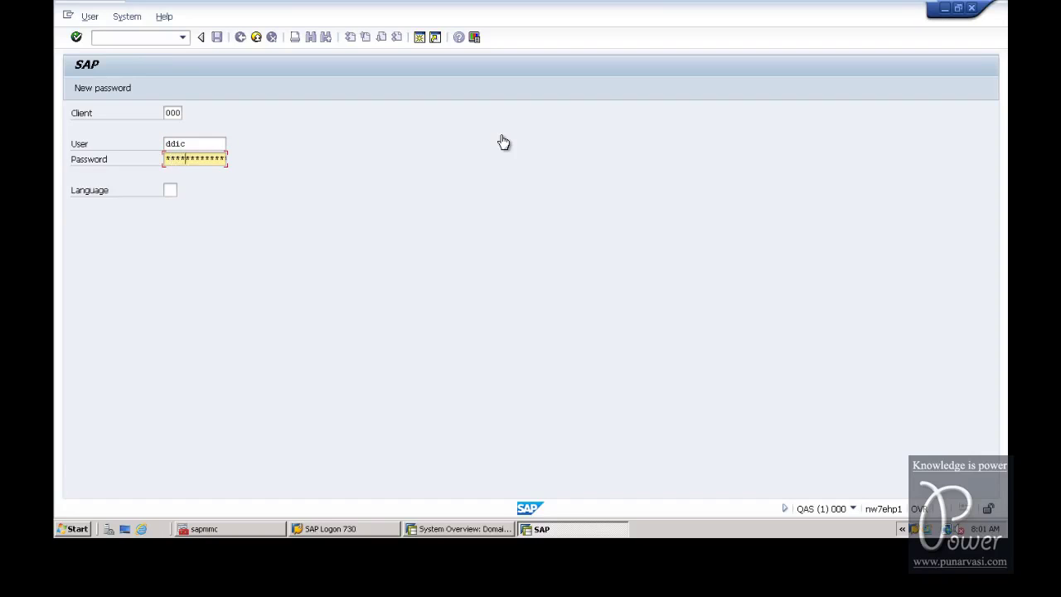
key("Return")
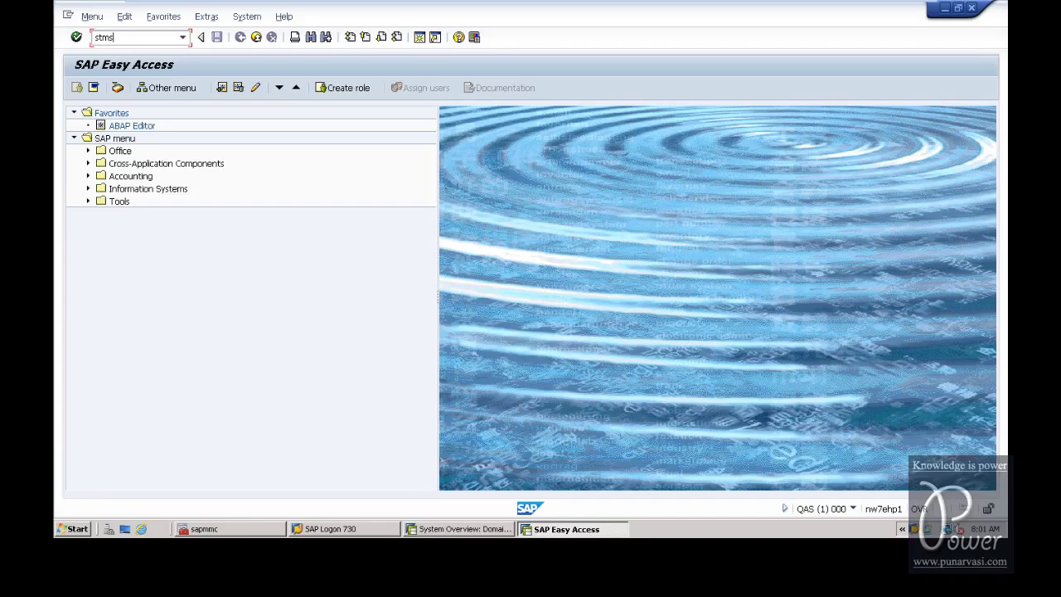
Open transaction stms in QAS and save the request to include System QAS in transport domain DOMAIN_DEV.
type("stms")
key("Return")
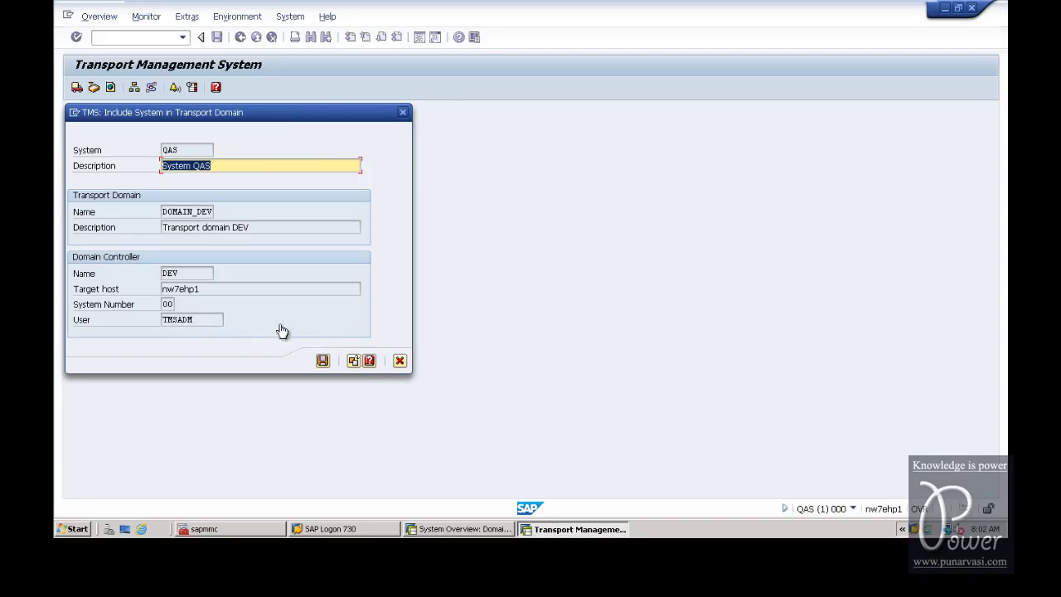
left_click(323, 363)
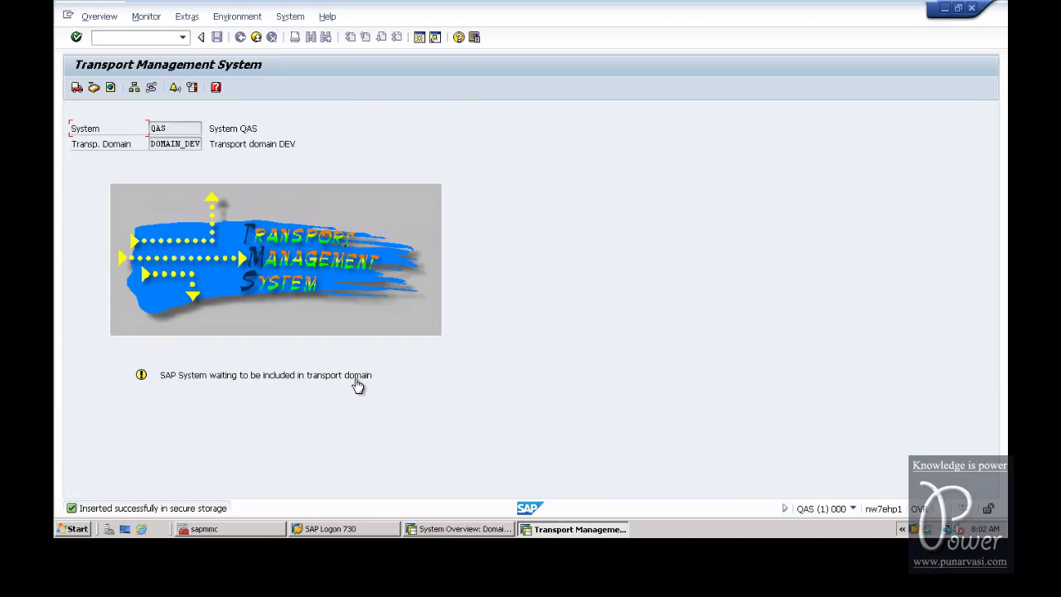
In the DEV session, refresh the system overview, approve QAS for inclusion in the transport domain and distribute the configuration change immediately.
left_click(446, 532)
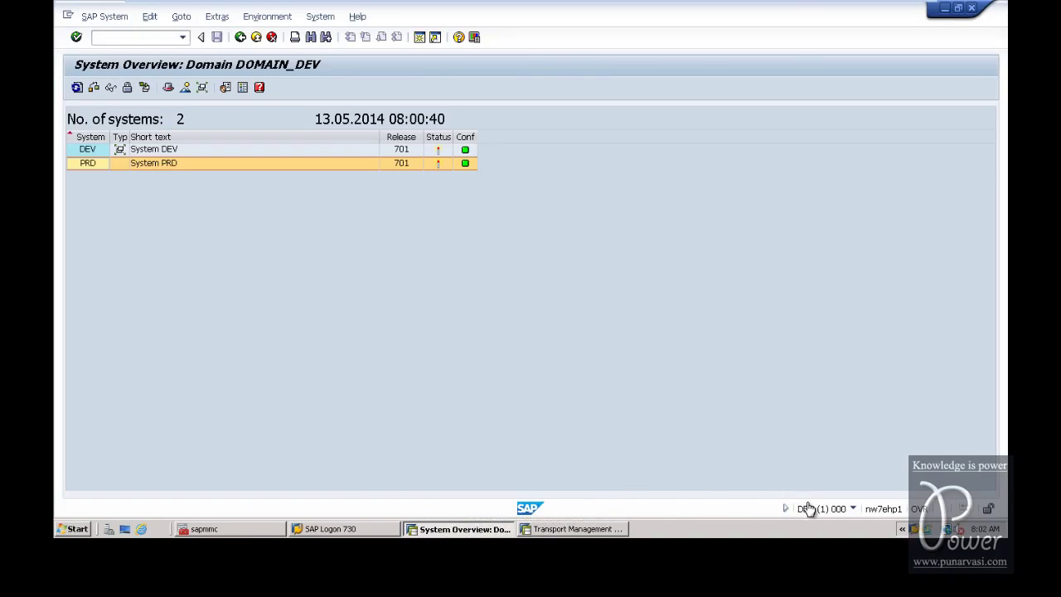
left_click(77, 87)
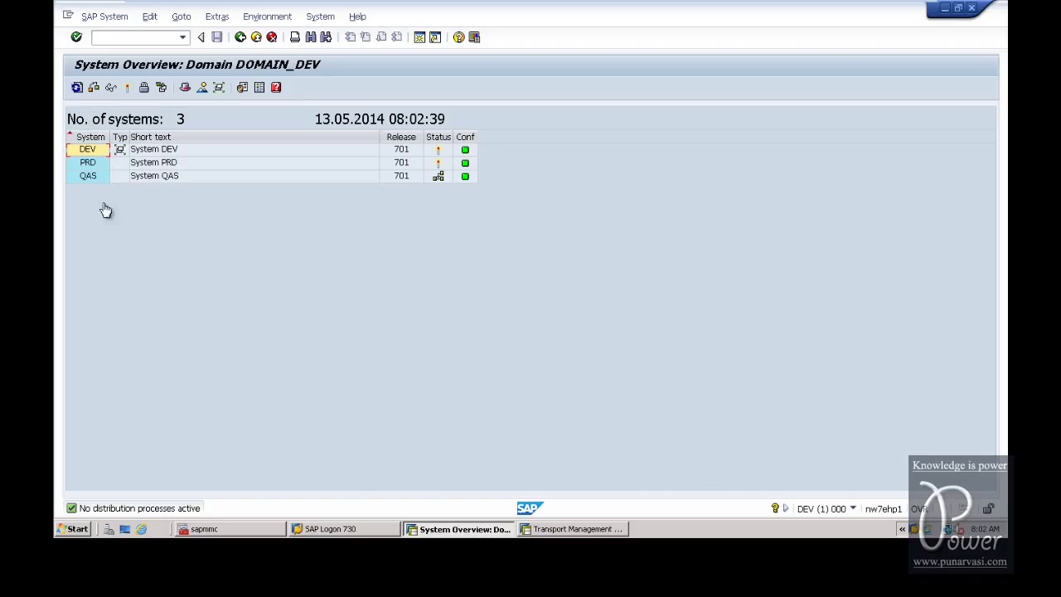
left_click(83, 181)
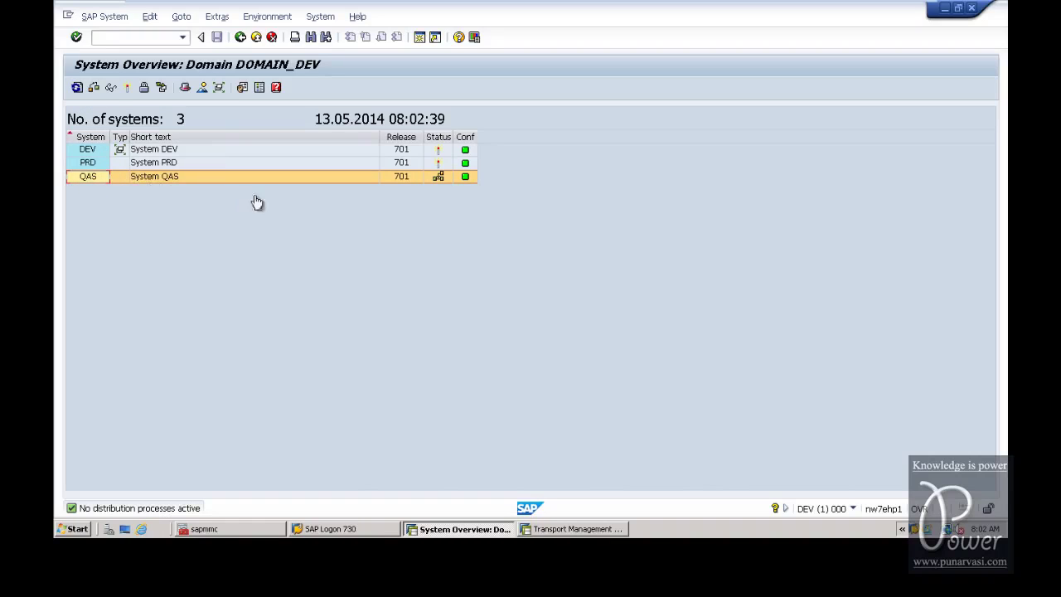
mouse_move(439, 183)
left_click(102, 17)
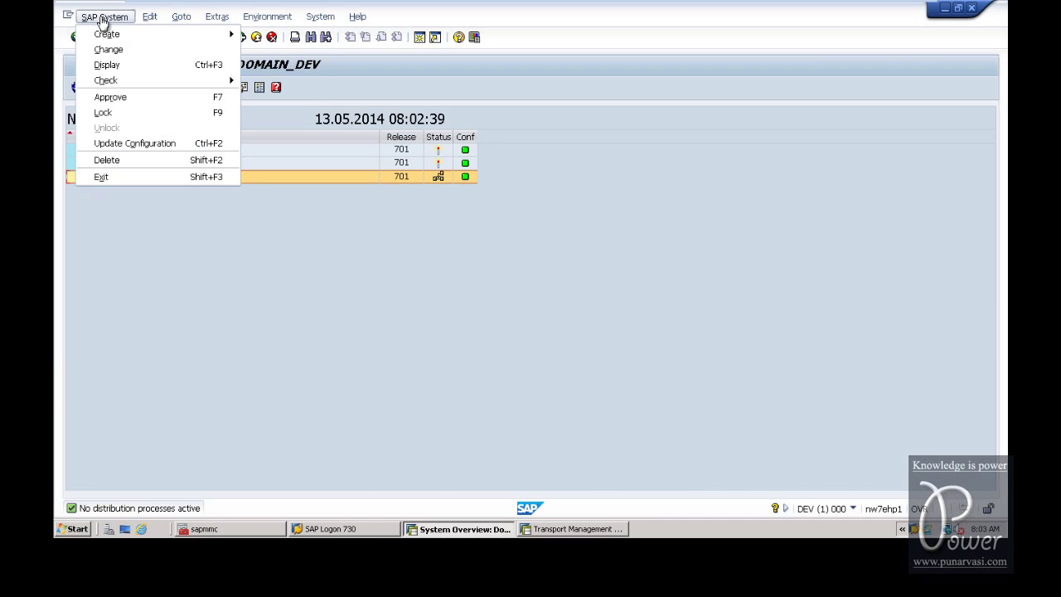
left_click(106, 99)
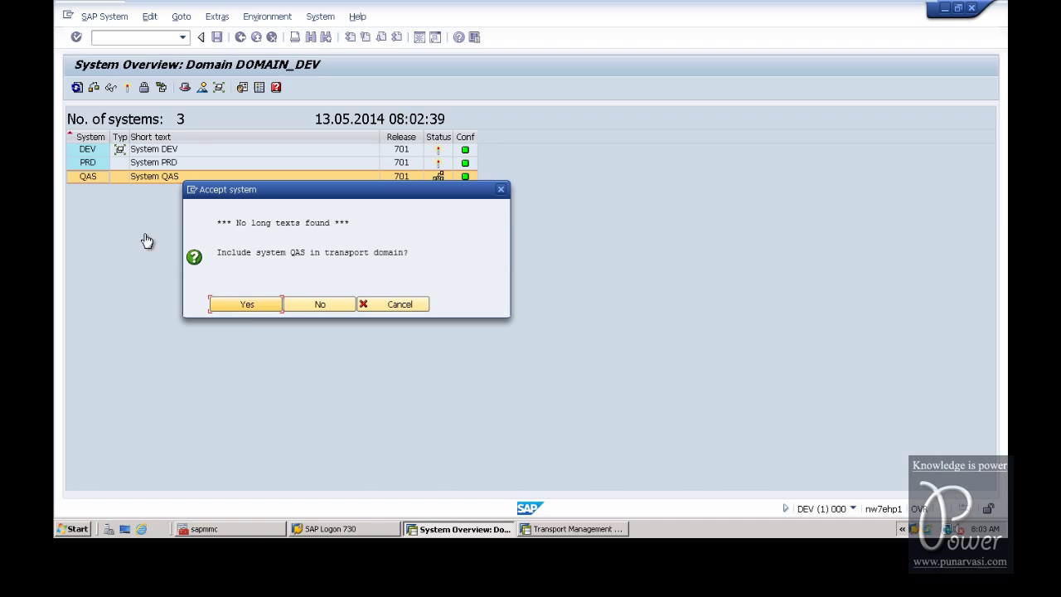
left_click(247, 306)
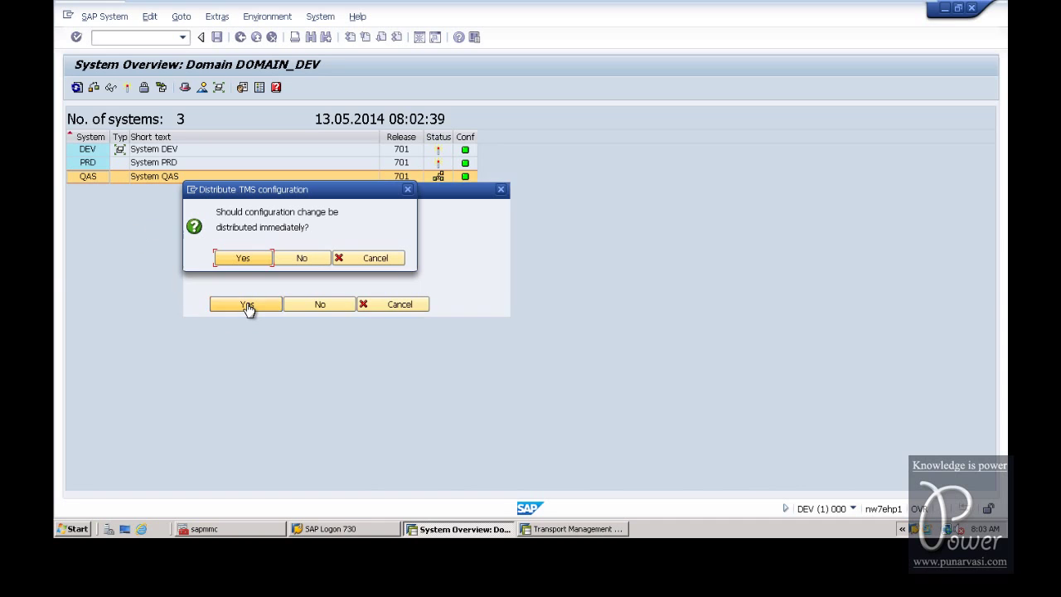
left_click(243, 258)
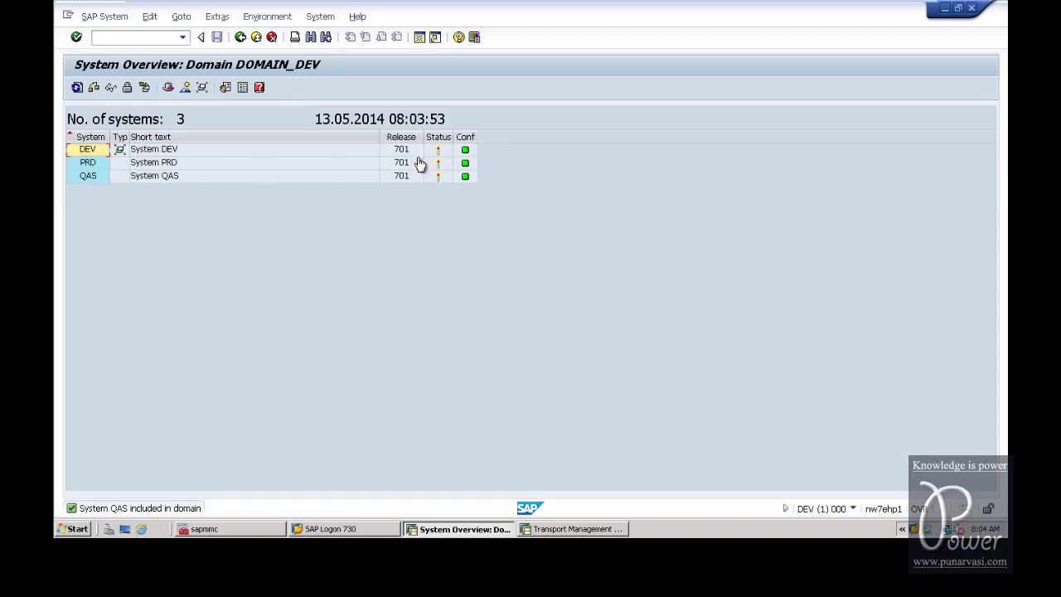
Check the DEV, PRD and QAS entries in the DEV session's overview, and display the system overview in the QAS session.
left_click(97, 151)
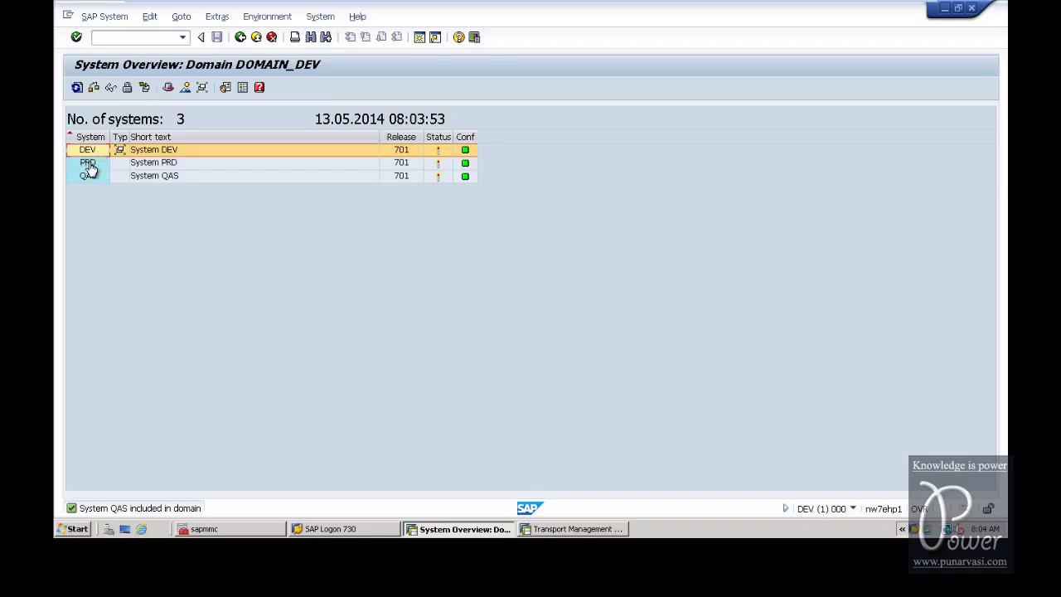
left_click(89, 165)
left_click(88, 176)
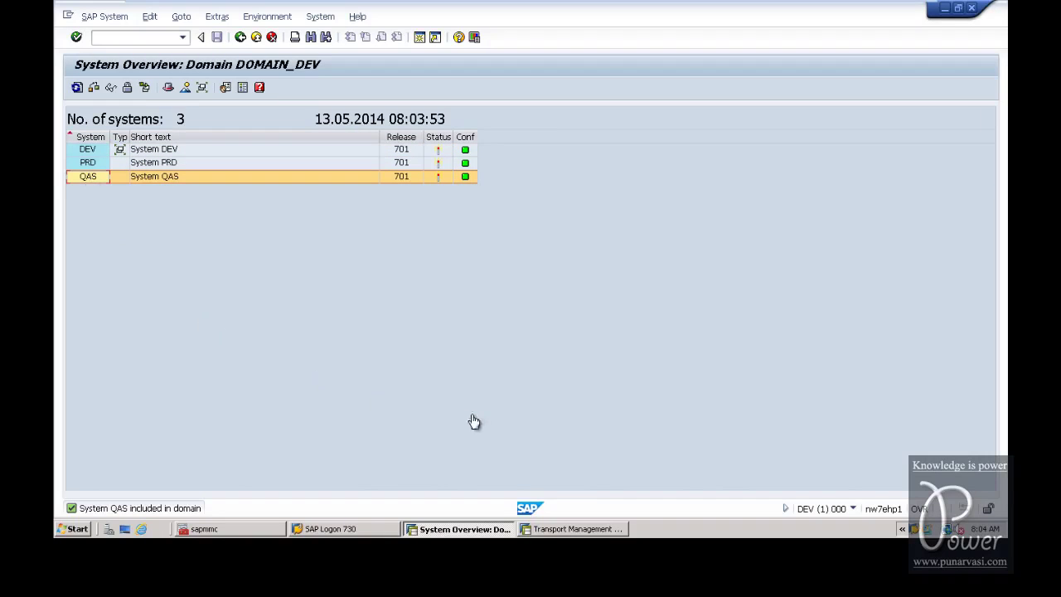
left_click(563, 530)
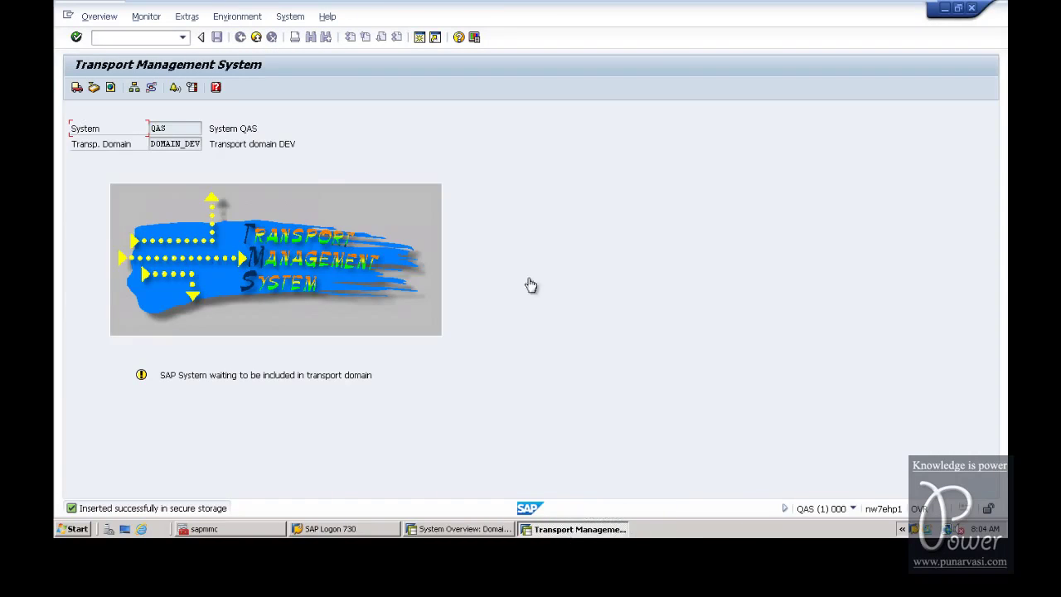
left_click(100, 17)
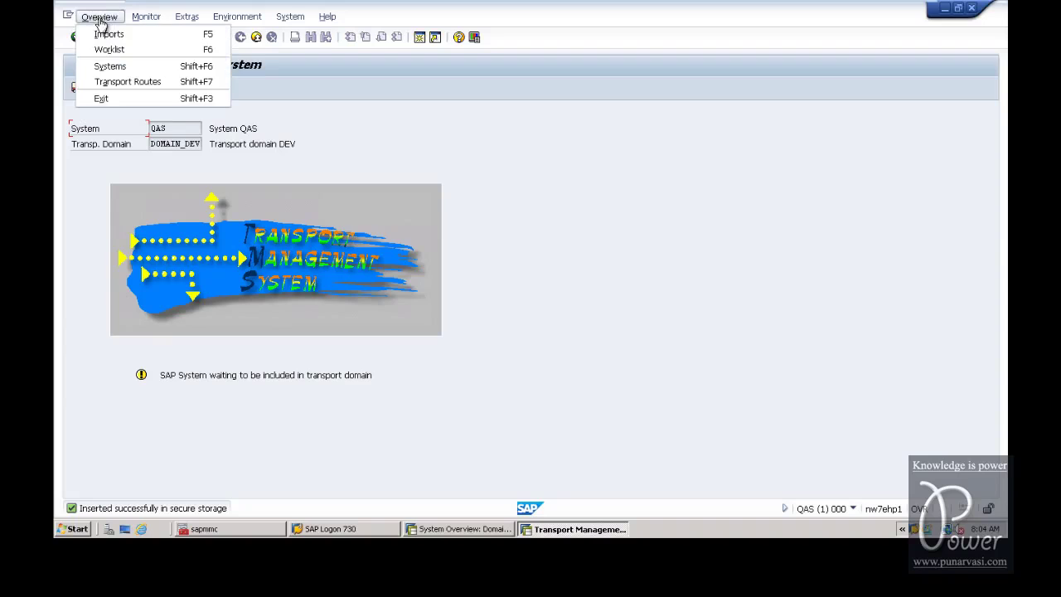
left_click(107, 65)
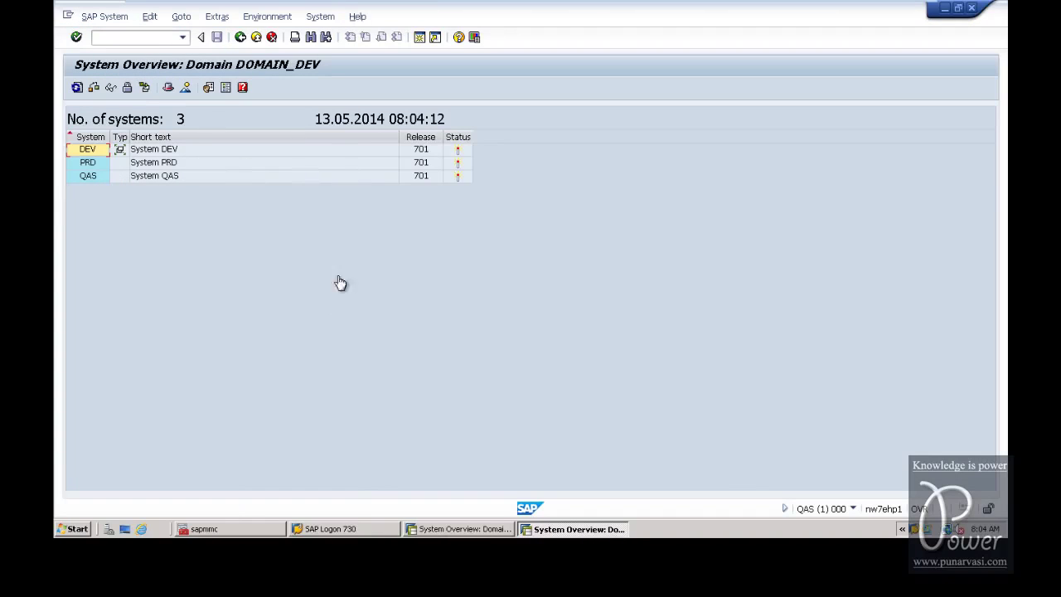
From SAP Logon, log on to PRD, client 000, as user ddic with the account password.
left_click(346, 532)
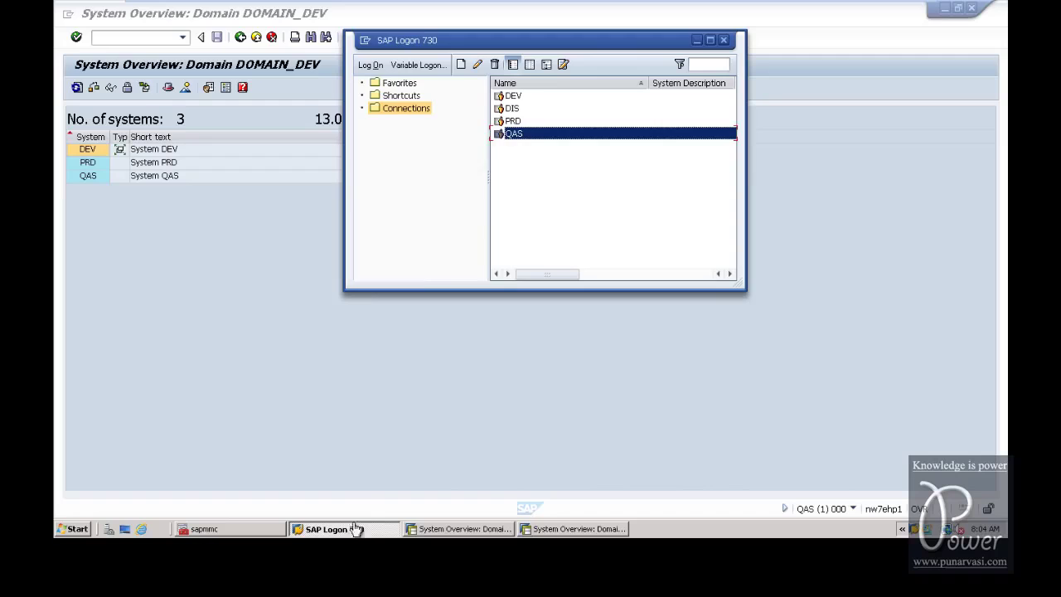
left_click(499, 123)
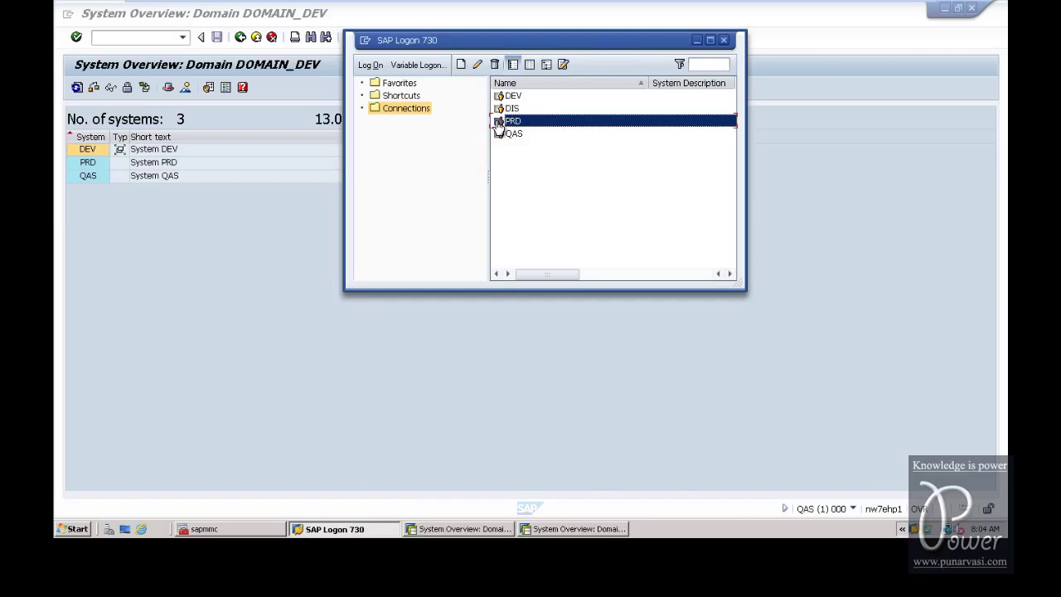
double_click(499, 122)
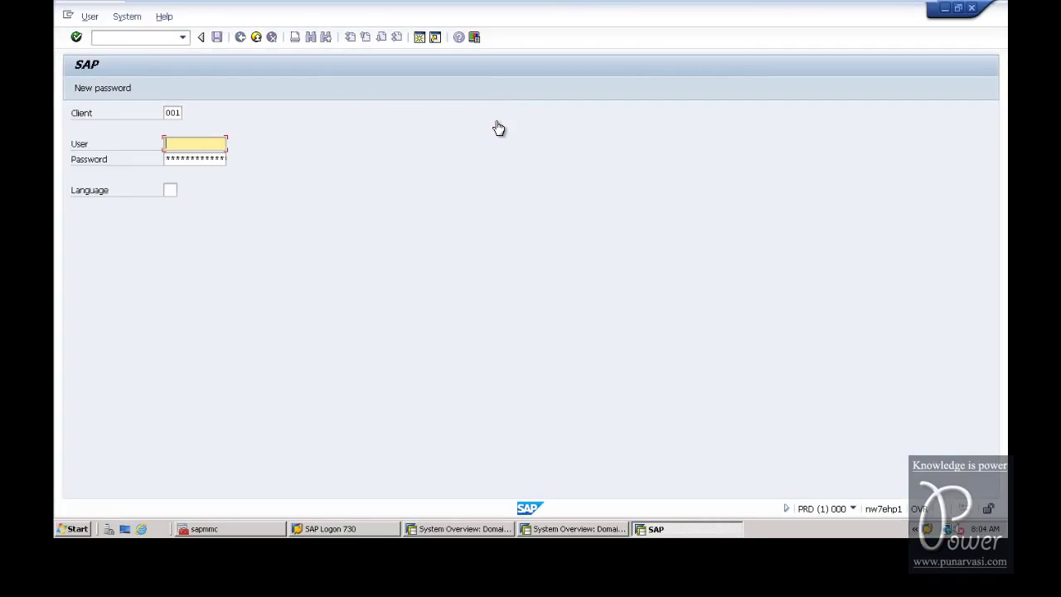
key("shift+Tab")
type("000")
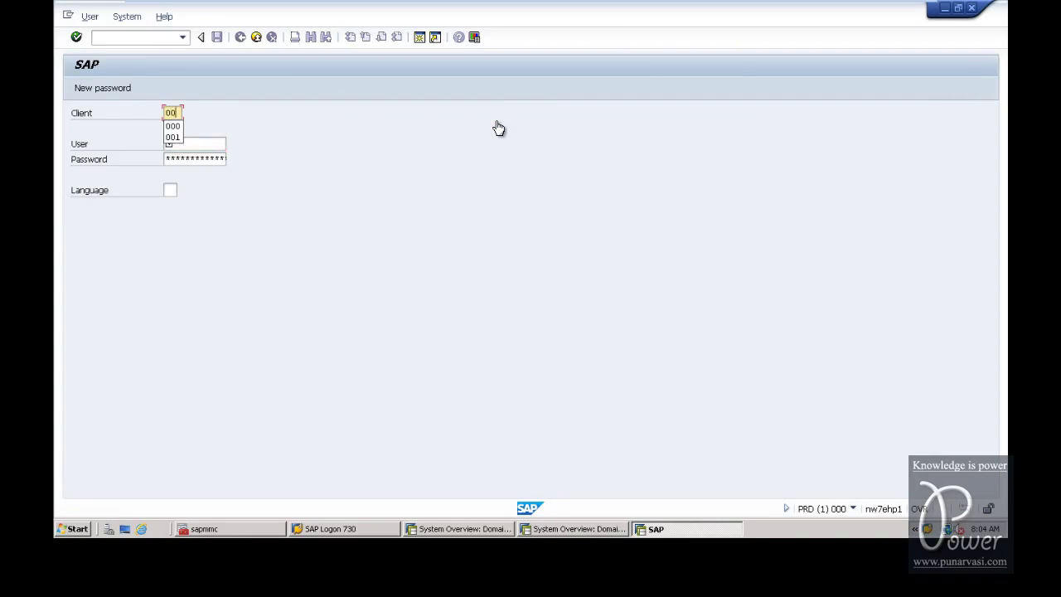
key("Tab")
type("ddic")
key("Tab")
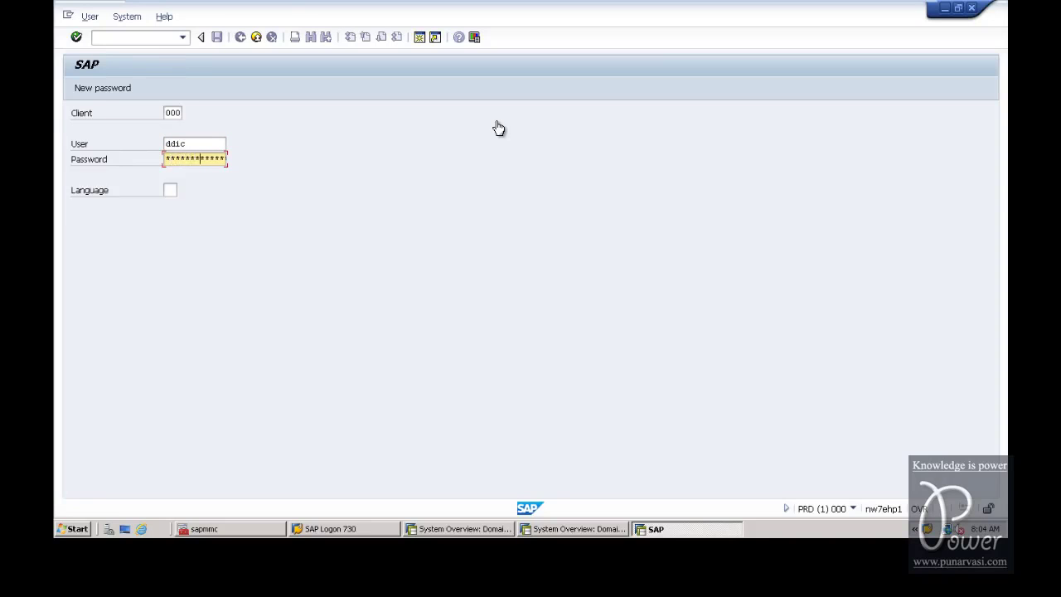
key("Return")
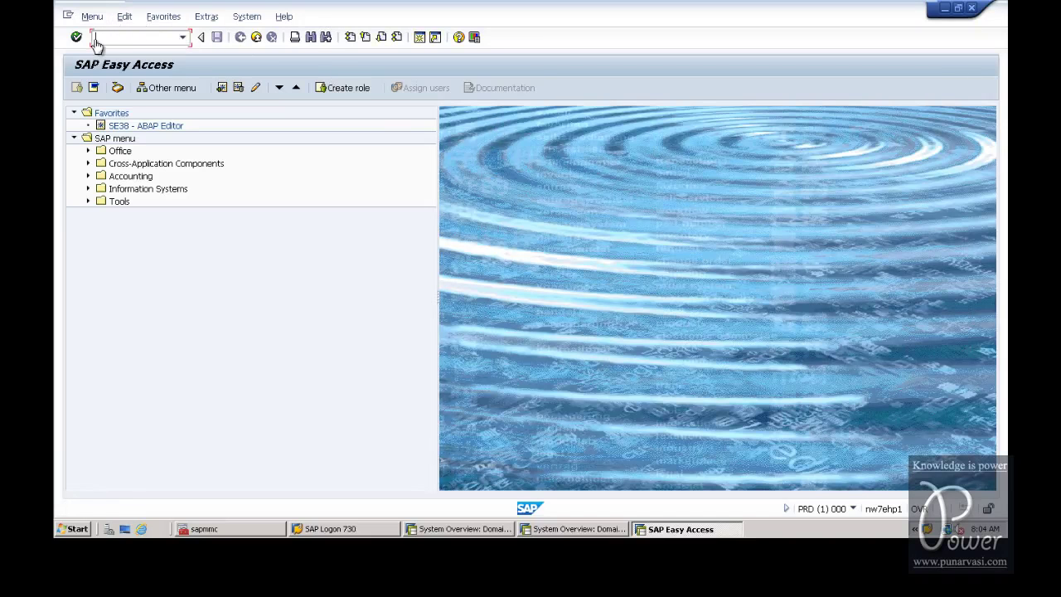
Open transaction stms in PRD and display the system overview, checking the DEV, PRD and QAS entries and their release.
type("stms")
key("Return")
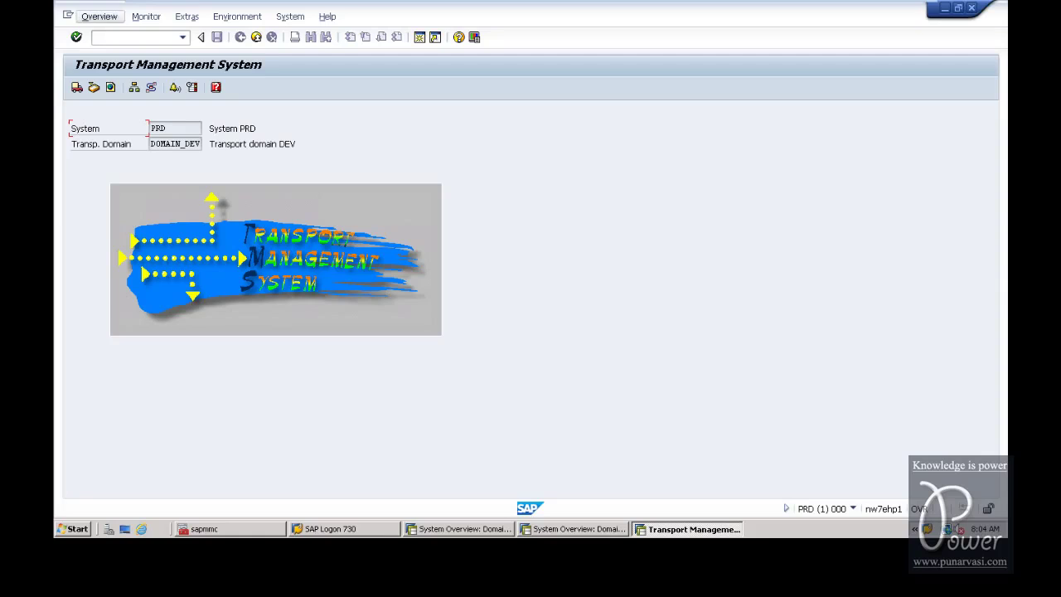
left_click(100, 19)
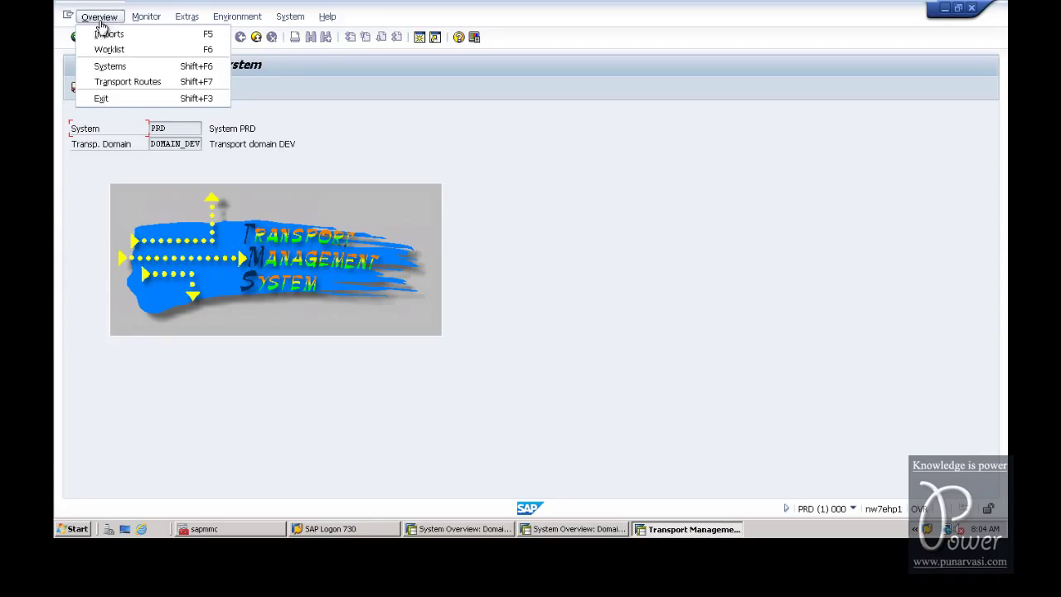
left_click(106, 66)
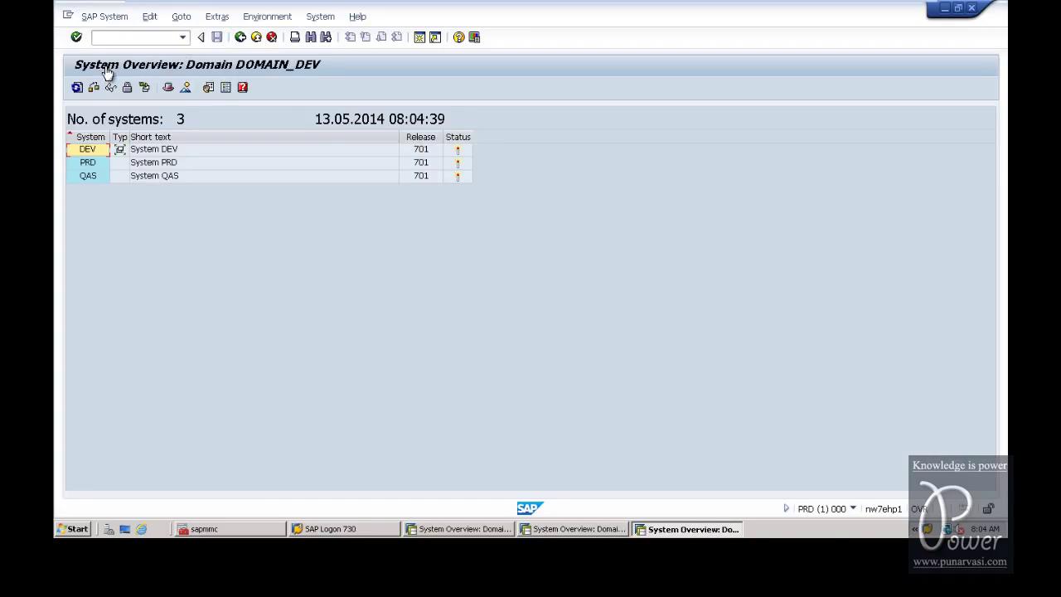
left_click(87, 153)
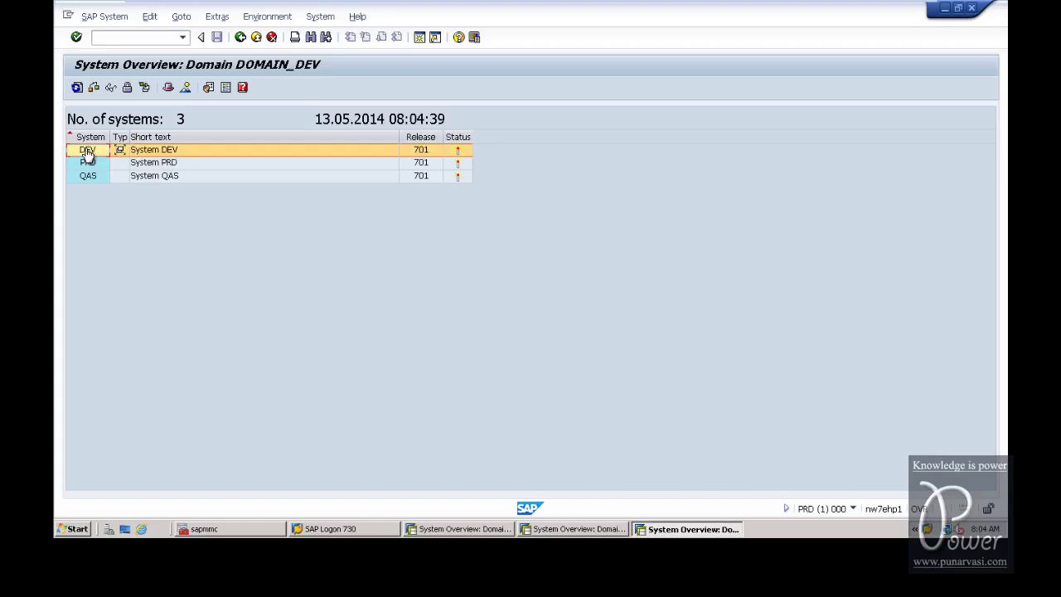
left_click(88, 164)
left_click(87, 177)
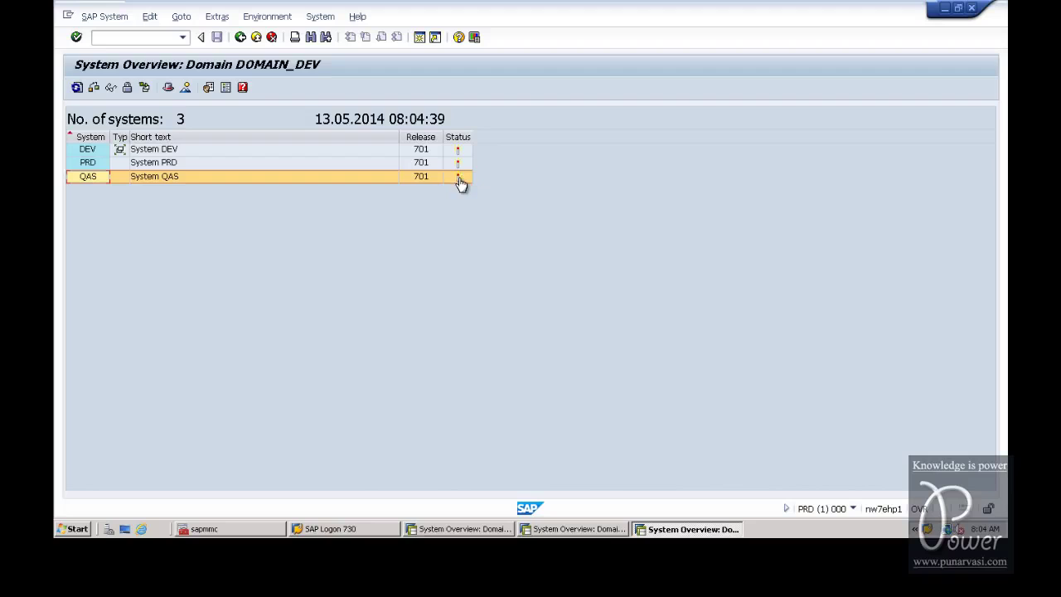
left_click(415, 139)
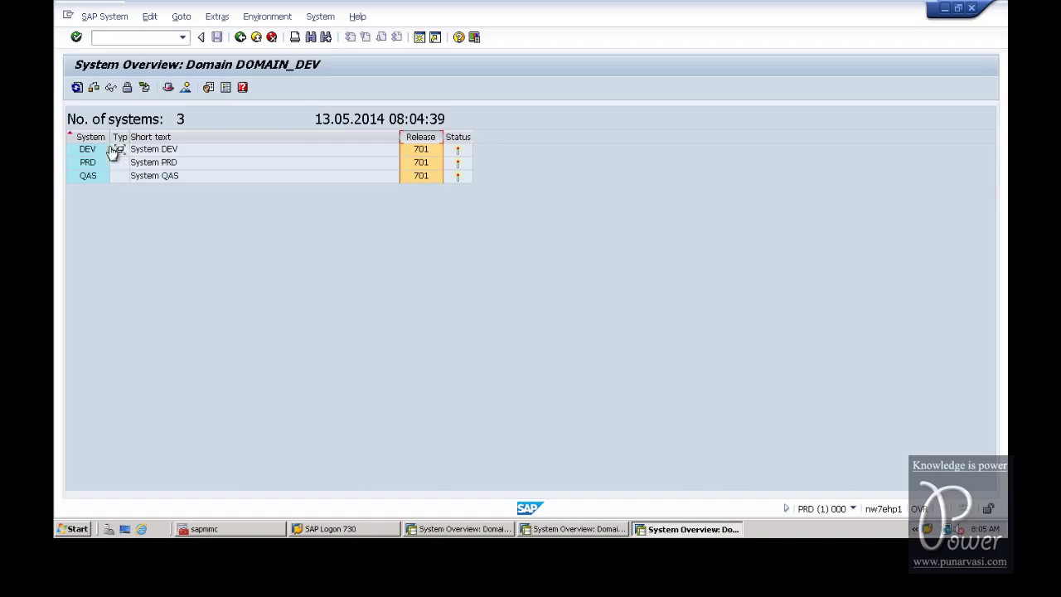
left_click(85, 154)
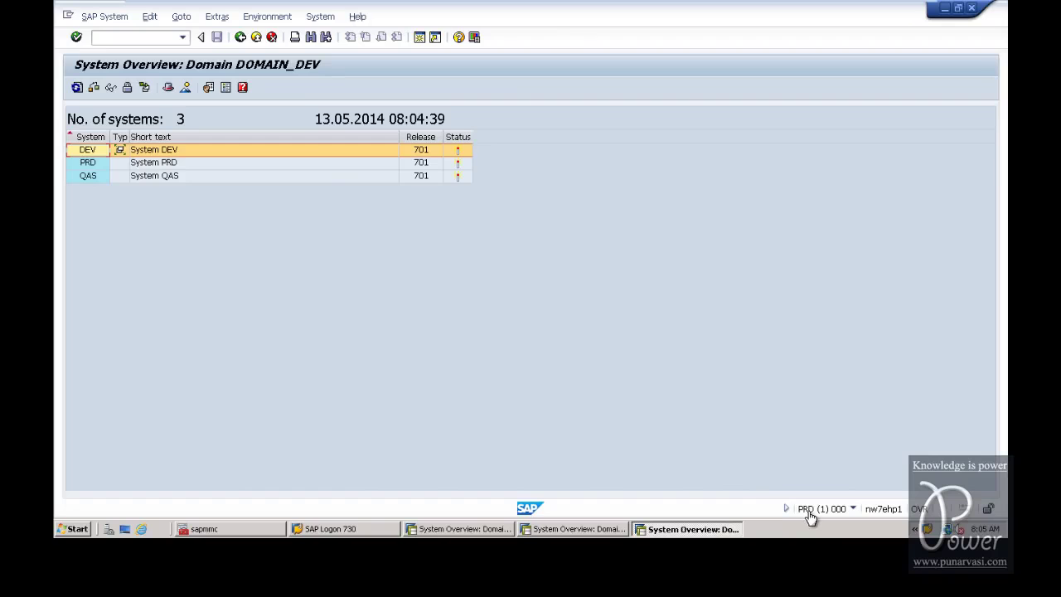
Display the transport routes in the PRD session and in the QAS session to compare the landscape in both systems.
left_click(269, 18)
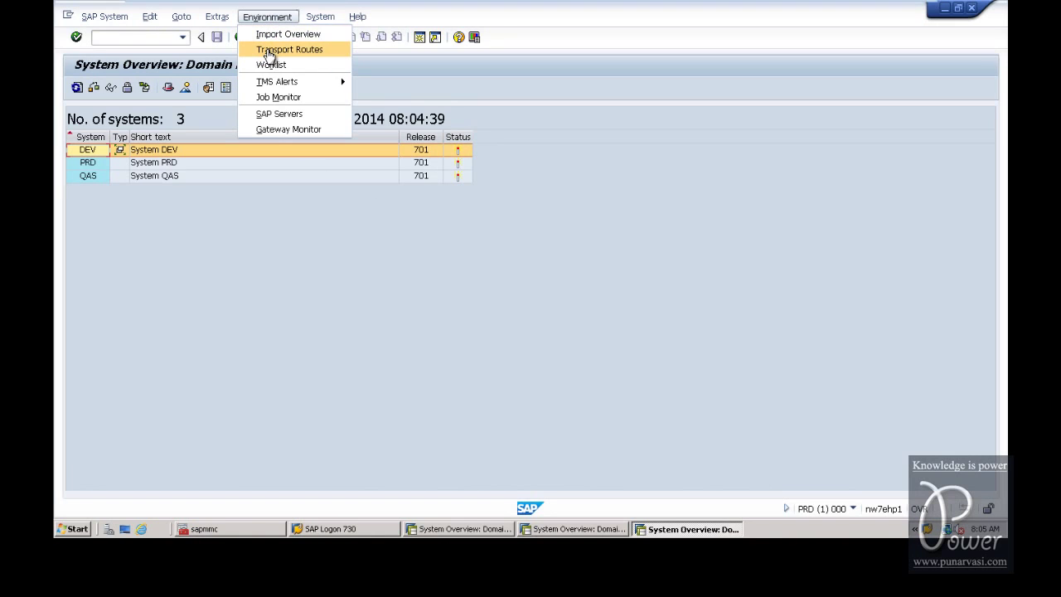
left_click(268, 51)
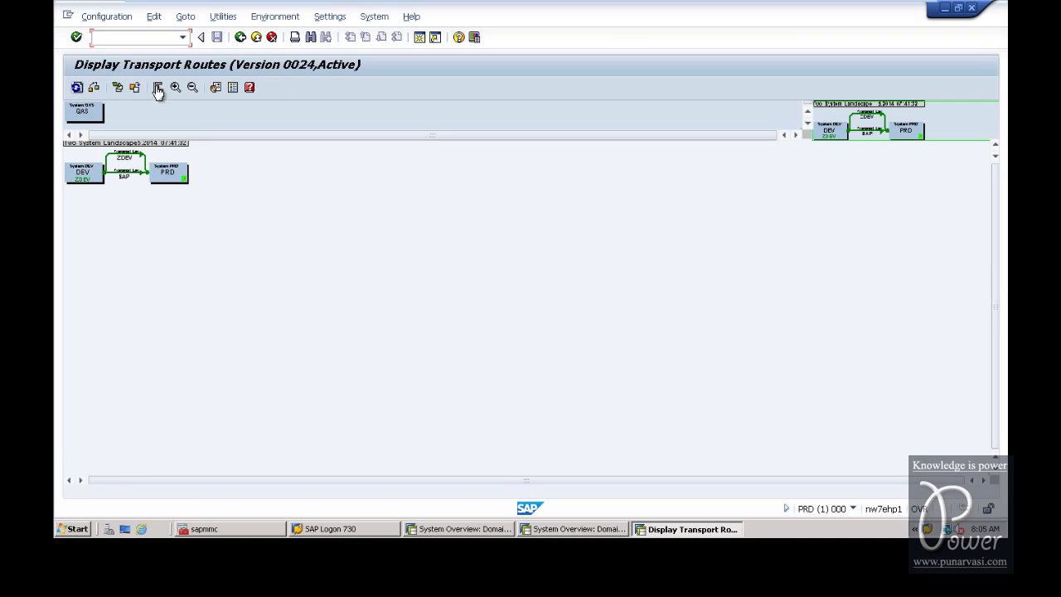
left_click(576, 528)
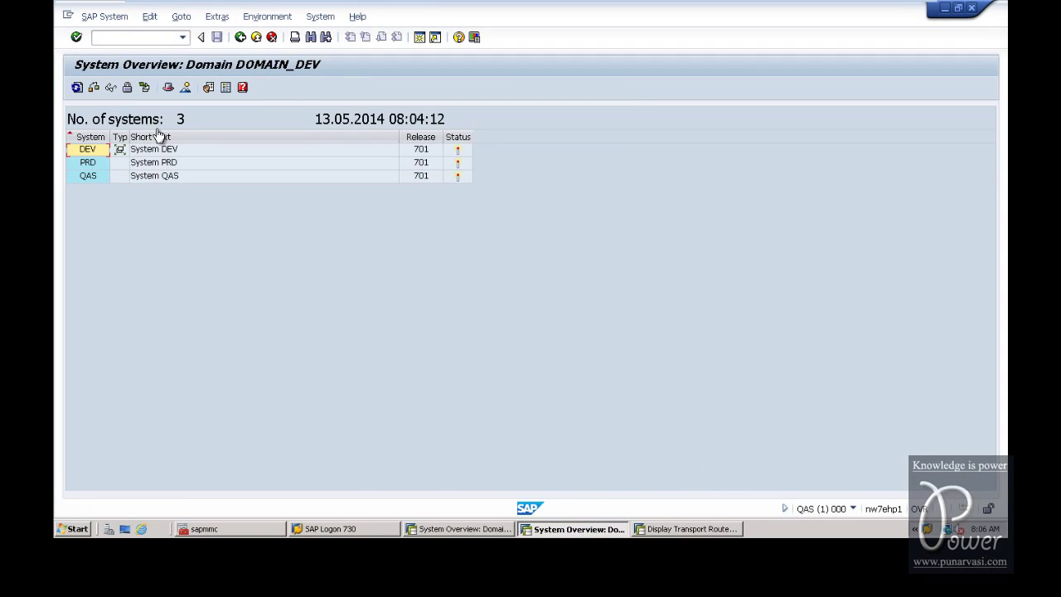
left_click(267, 17)
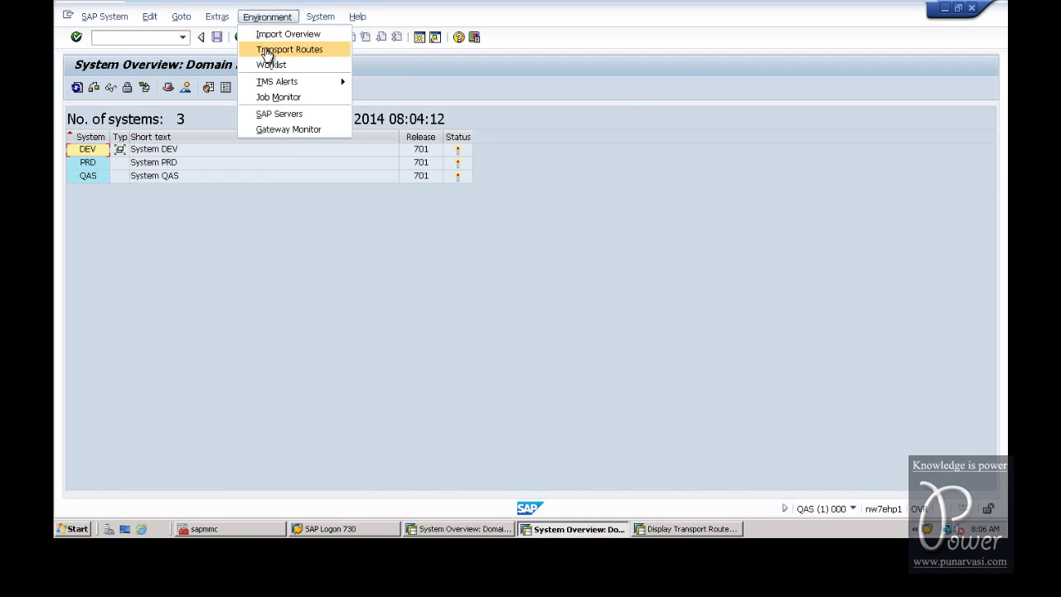
left_click(267, 51)
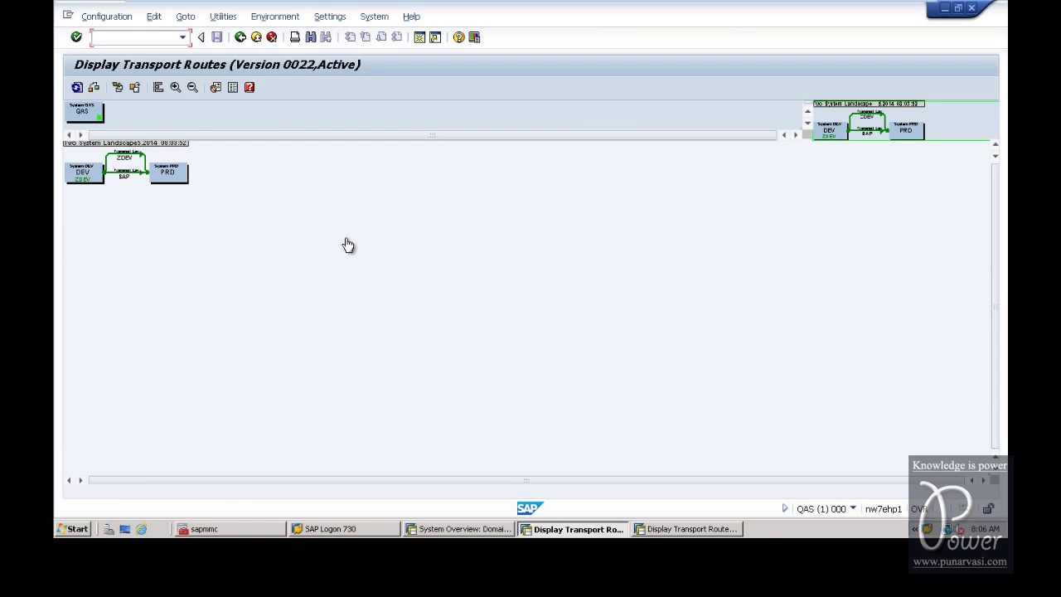
Switch to the DEV session, display its transport routes from the system overview, and put the route configuration into change mode.
left_click(453, 529)
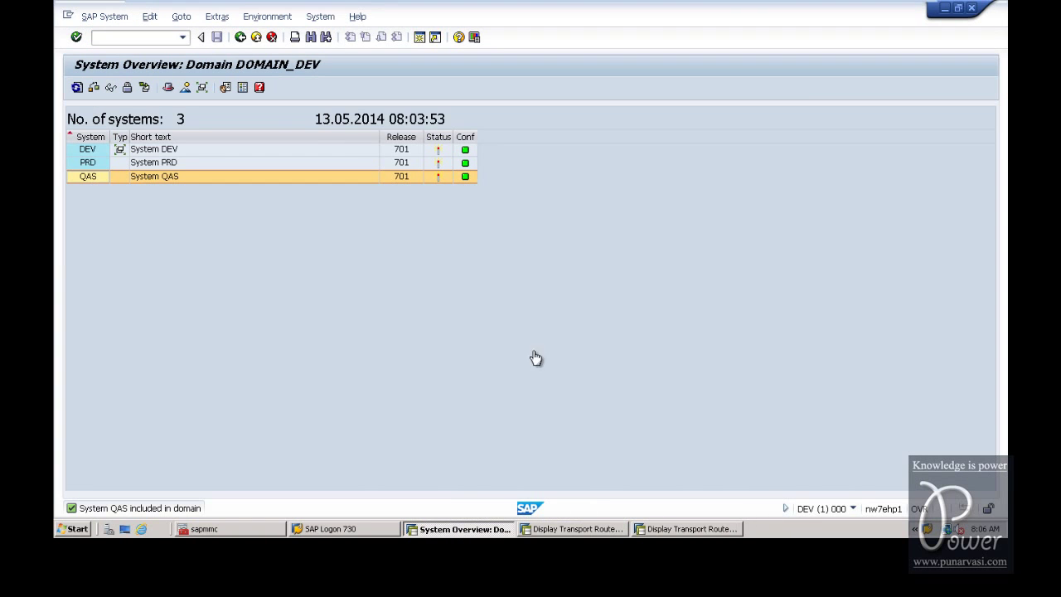
left_click(269, 17)
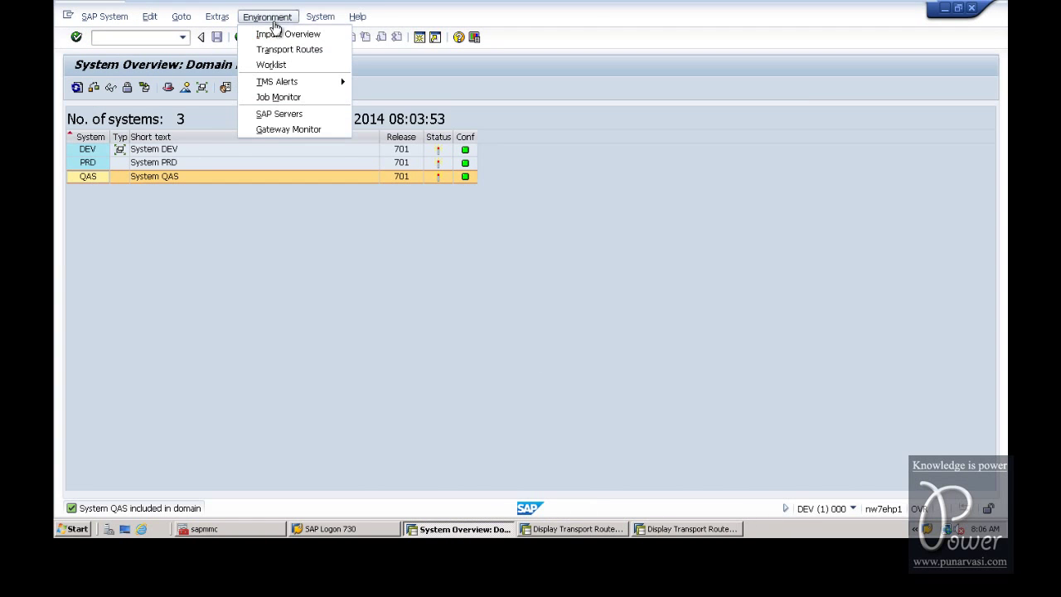
left_click(270, 50)
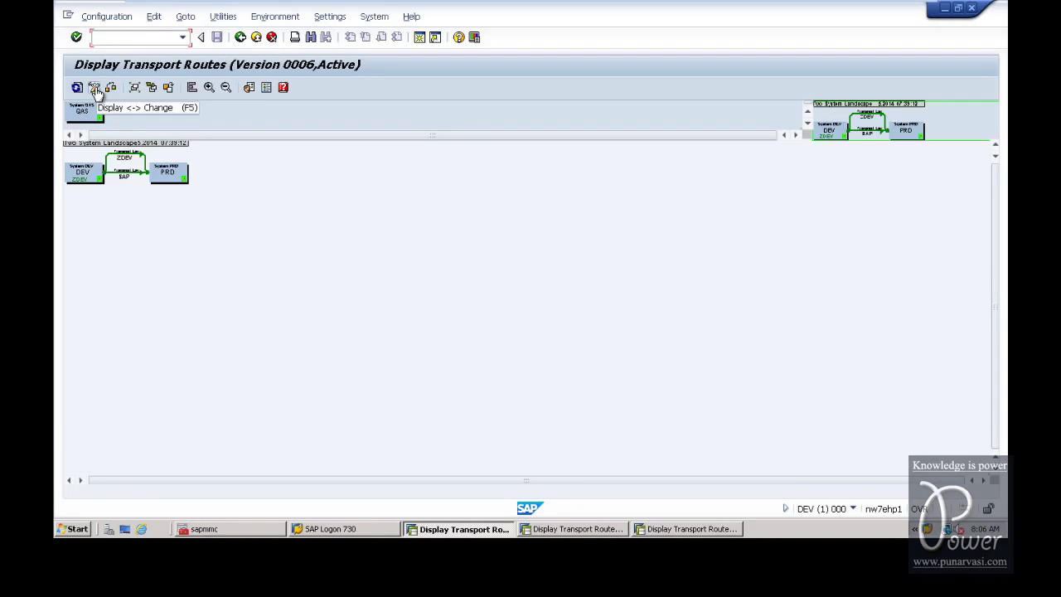
left_click(98, 17)
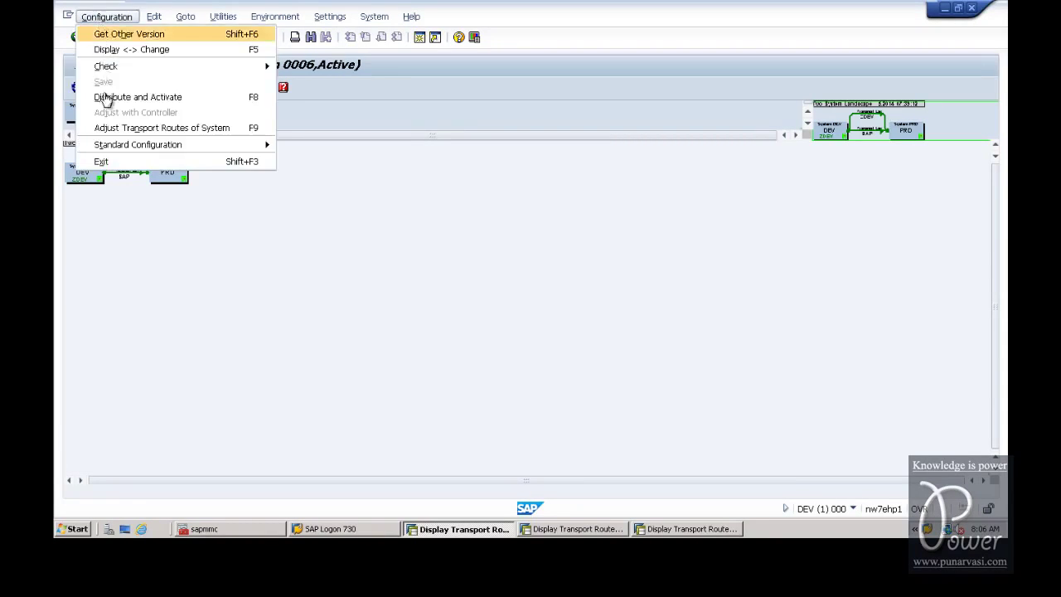
mouse_move(125, 154)
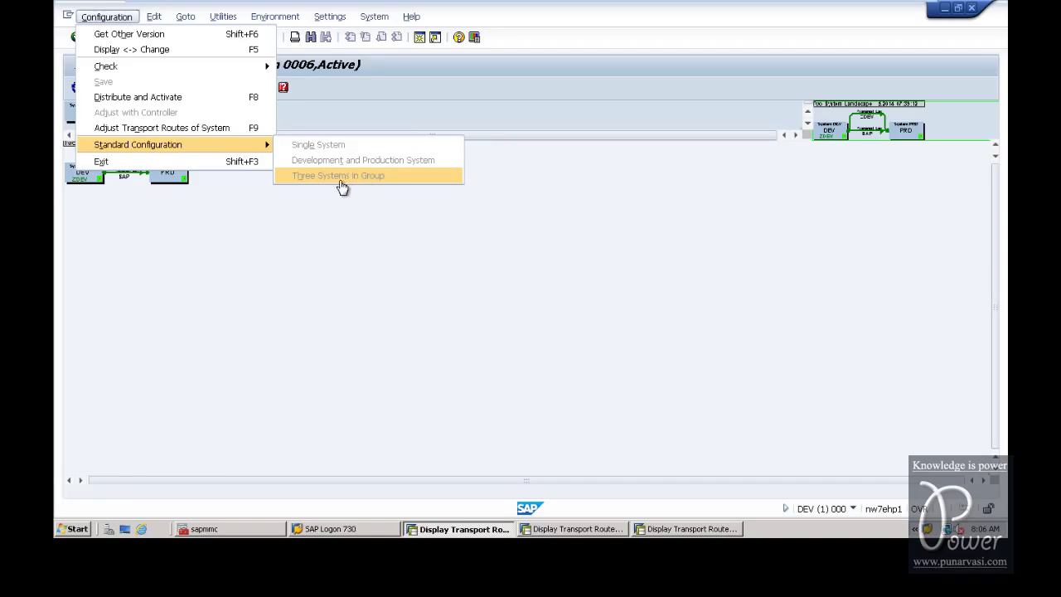
left_click(340, 259)
left_click(95, 89)
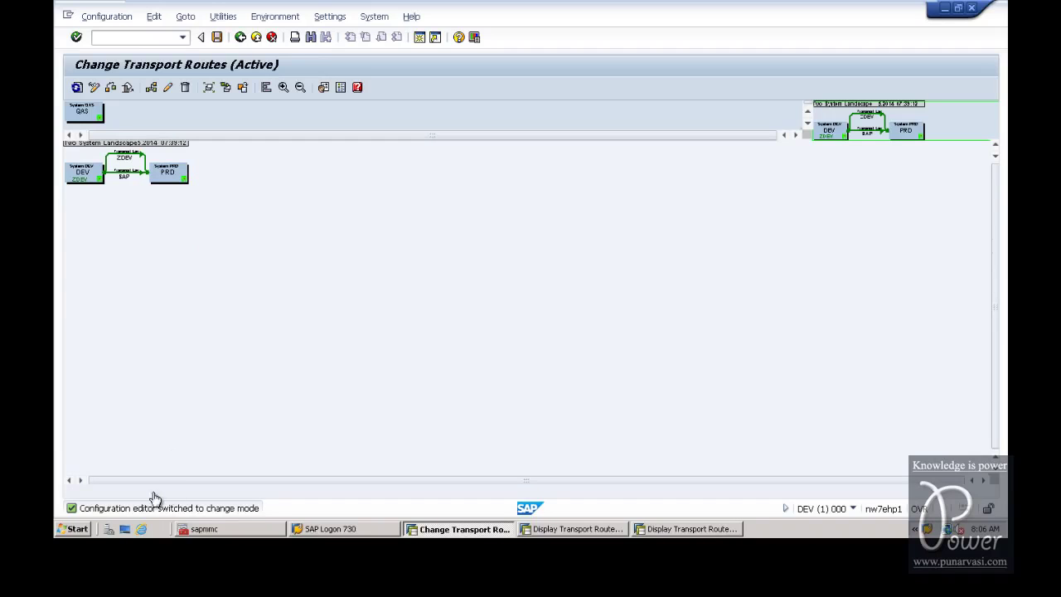
Apply the standard configuration for three systems in a group, with DEV as development, QAS as quality assurance and PRD as production system.
left_click(94, 18)
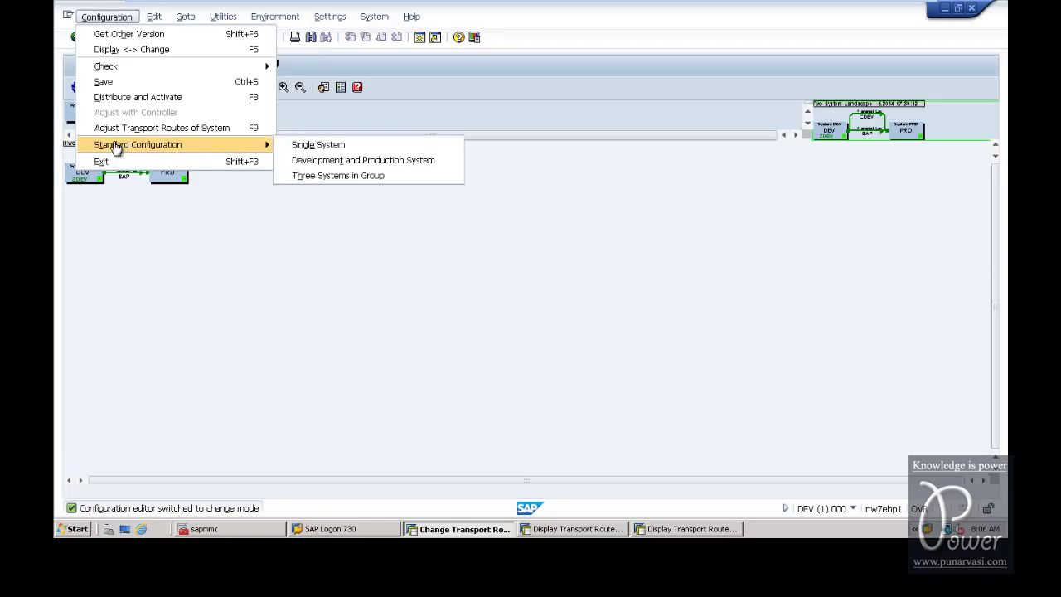
mouse_move(255, 151)
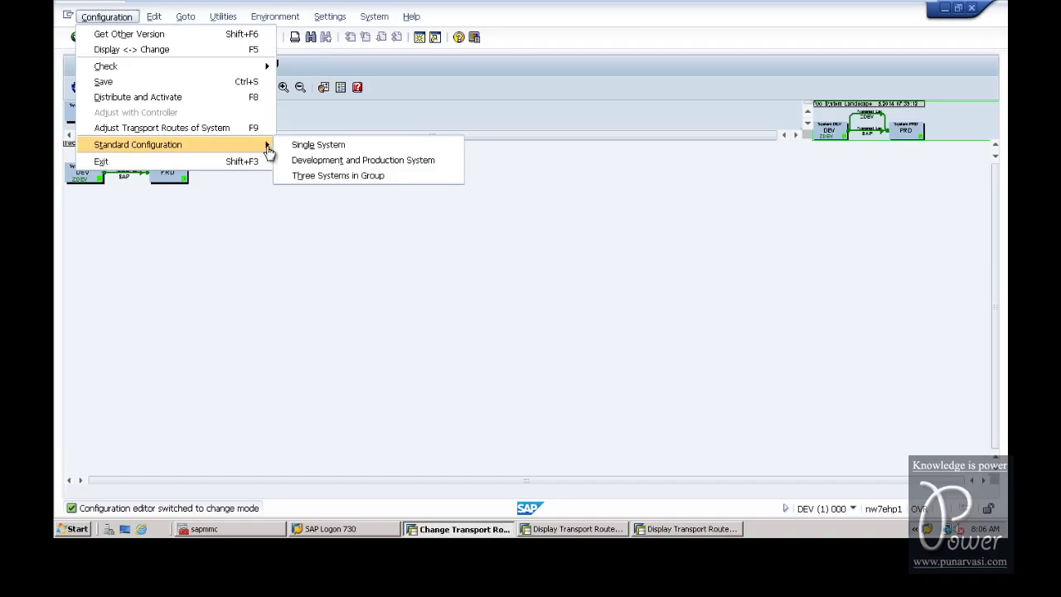
left_click(338, 176)
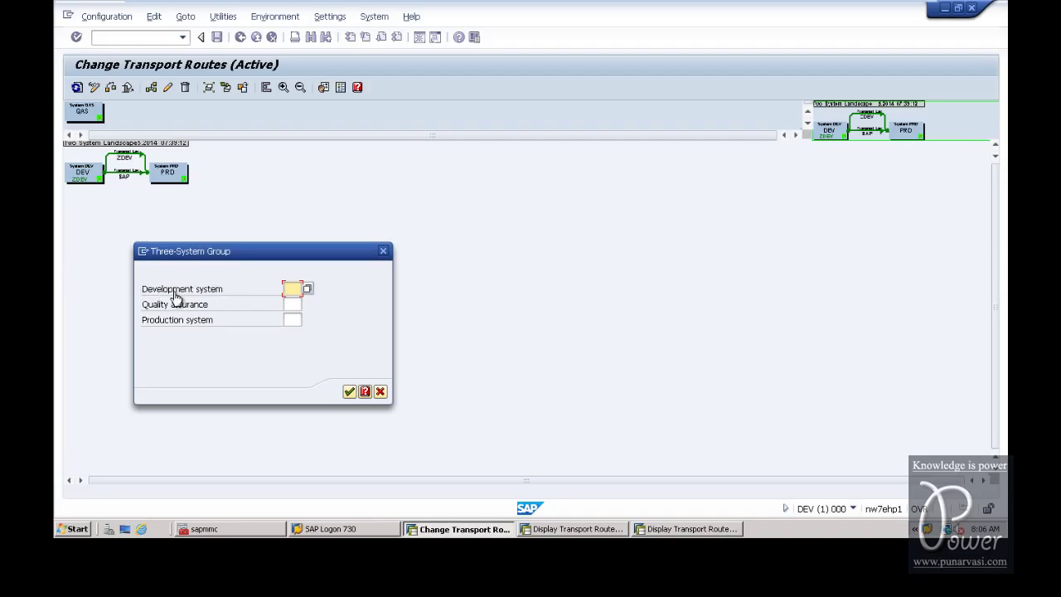
left_click(308, 290)
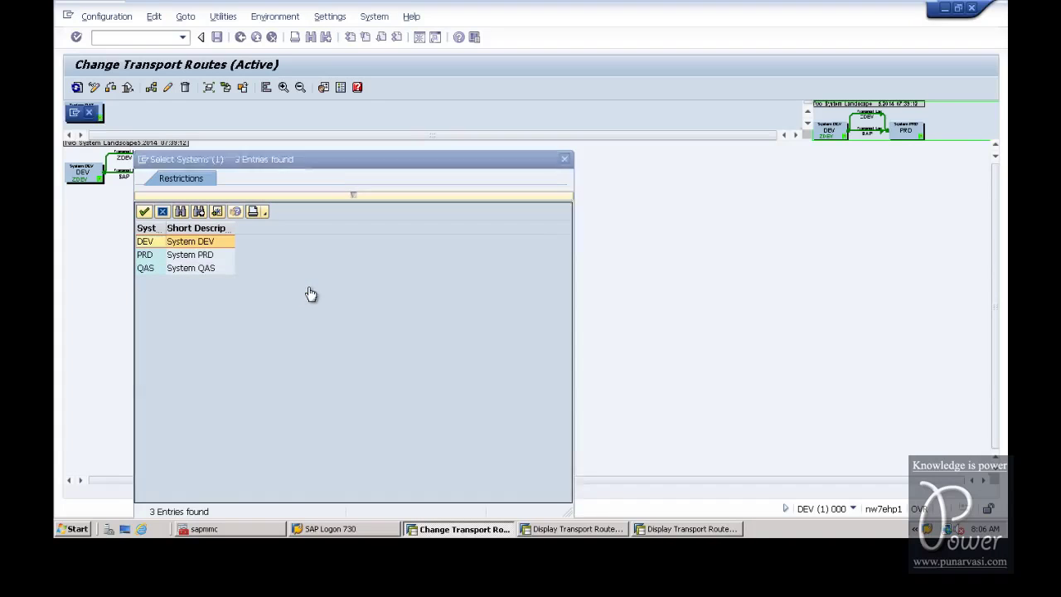
double_click(145, 243)
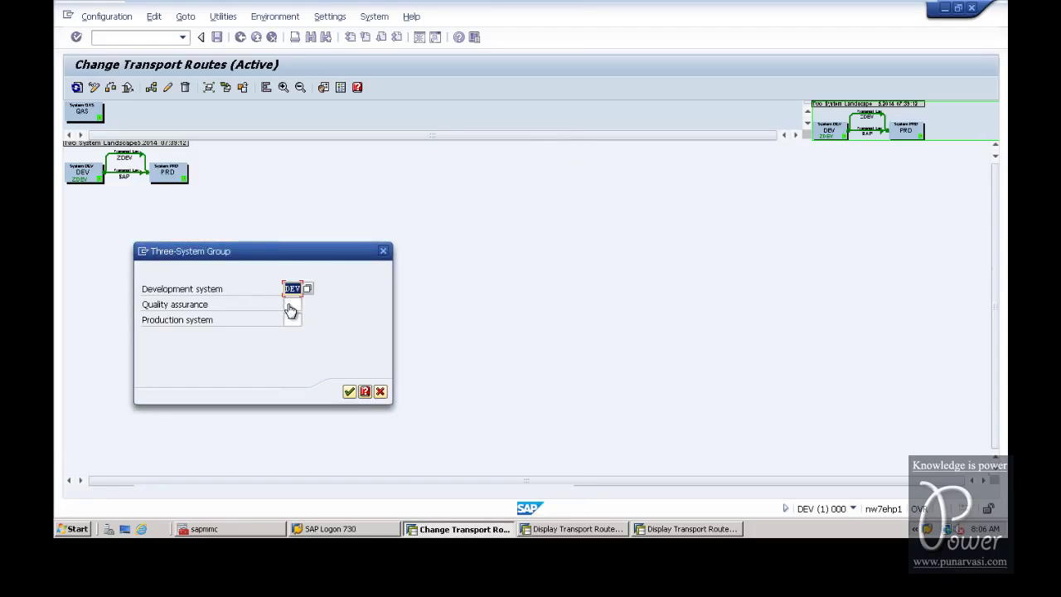
left_click(292, 307)
left_click(306, 304)
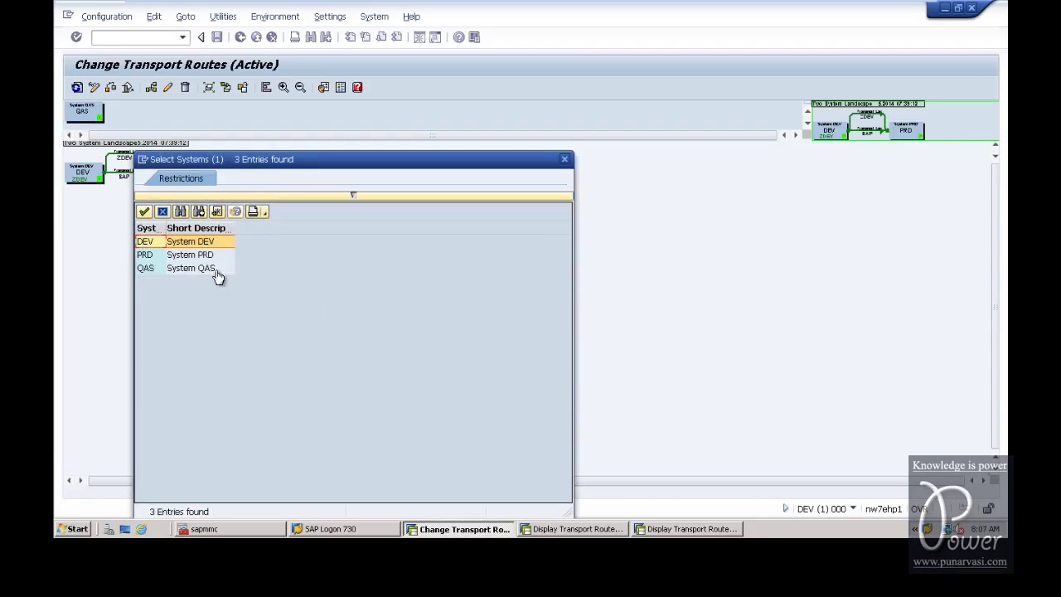
double_click(143, 270)
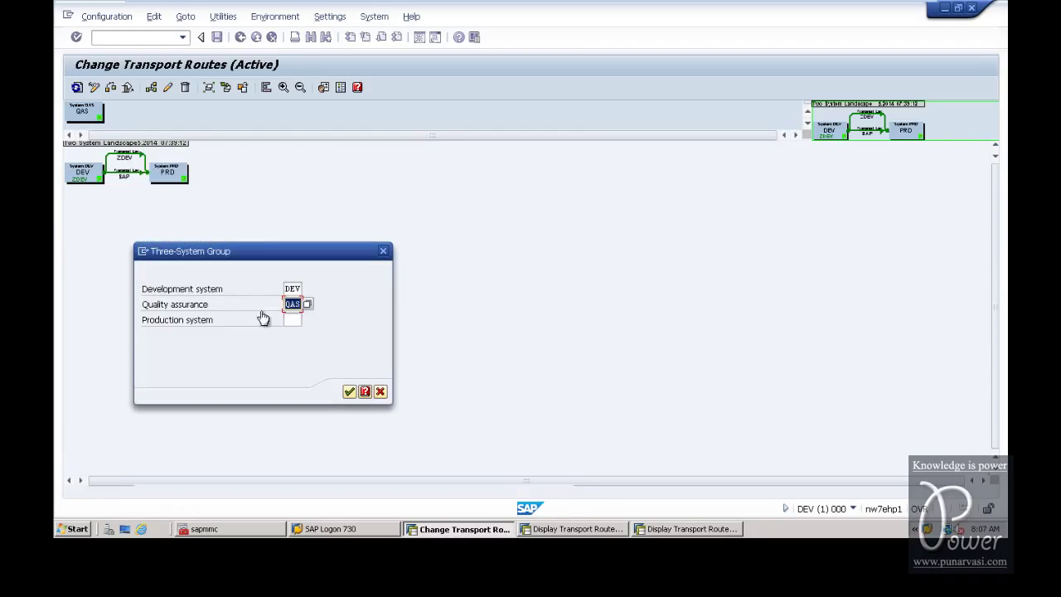
left_click(291, 321)
left_click(306, 323)
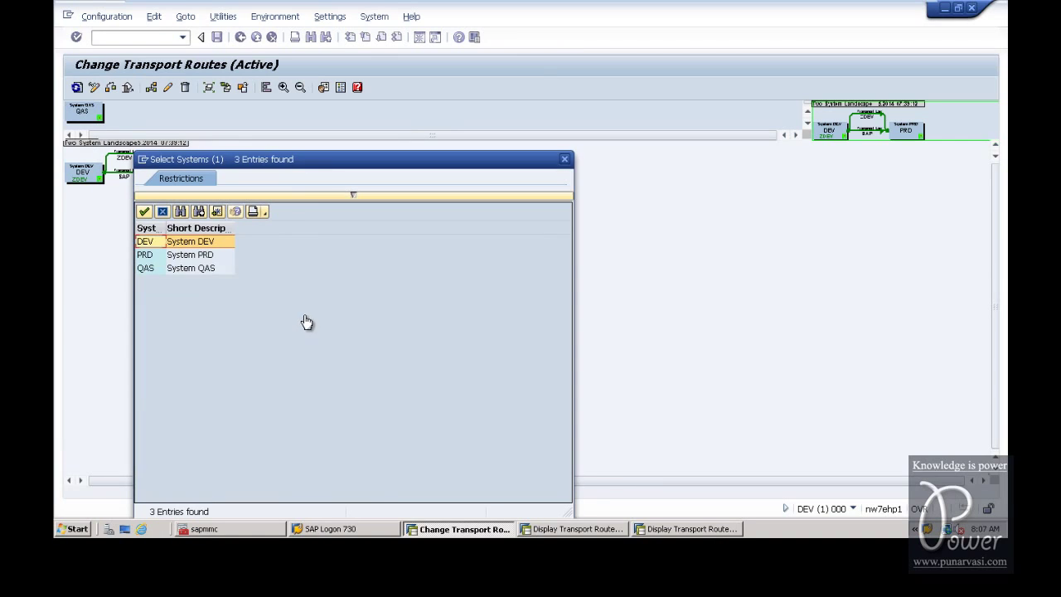
double_click(147, 260)
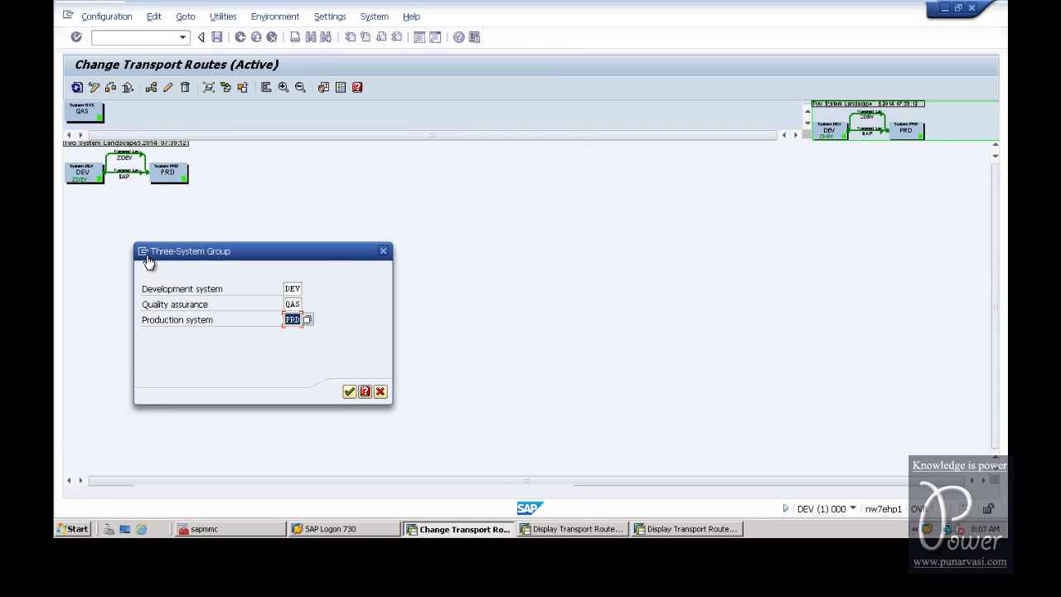
left_click(349, 393)
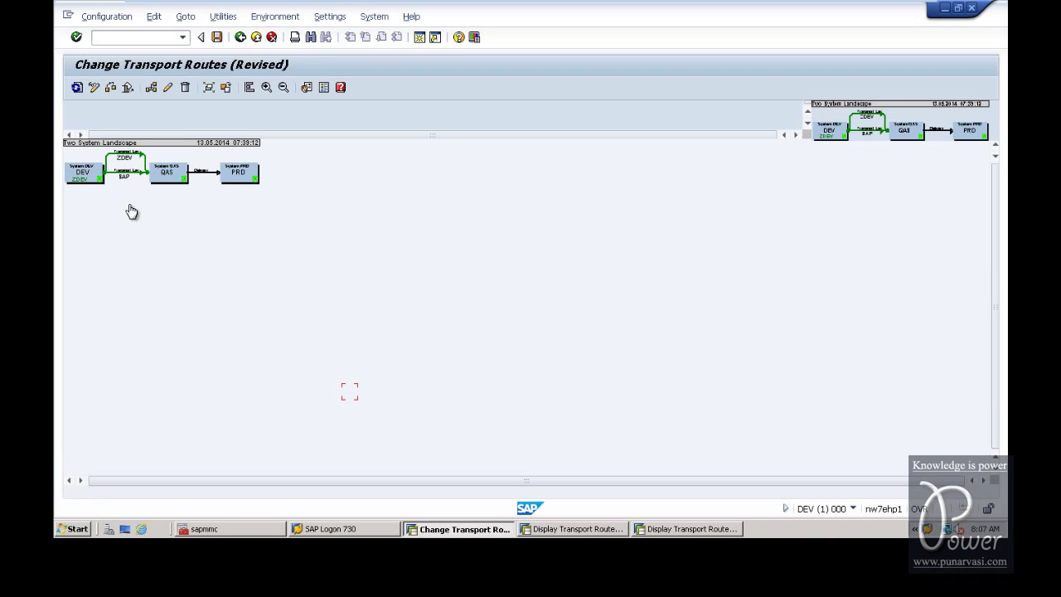
Enlarge the transport route diagram and examine the DEV, QAS and PRD systems and the routes connecting them.
left_click(266, 88)
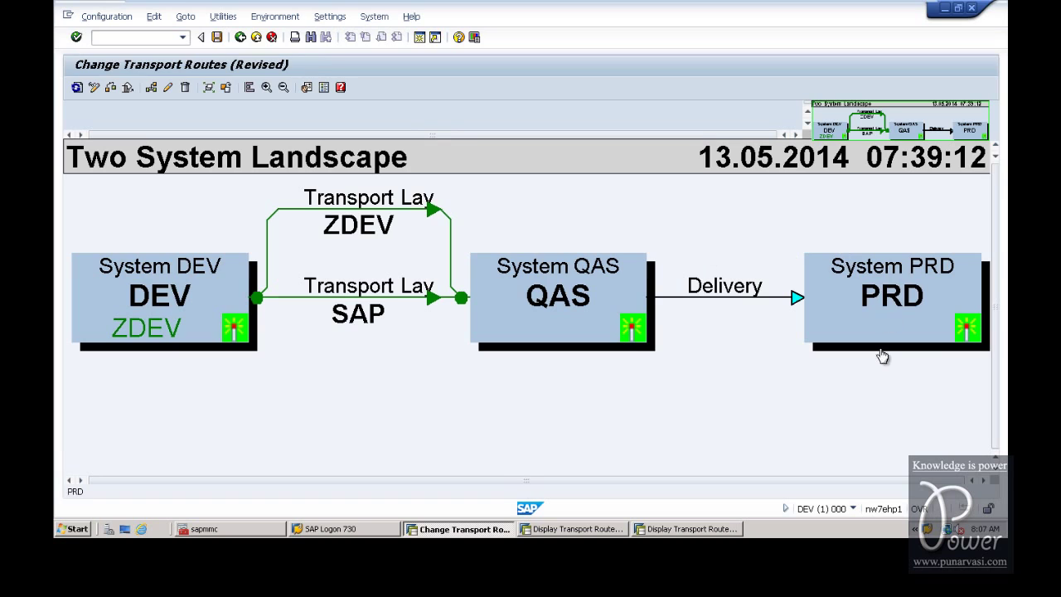
left_click(133, 290)
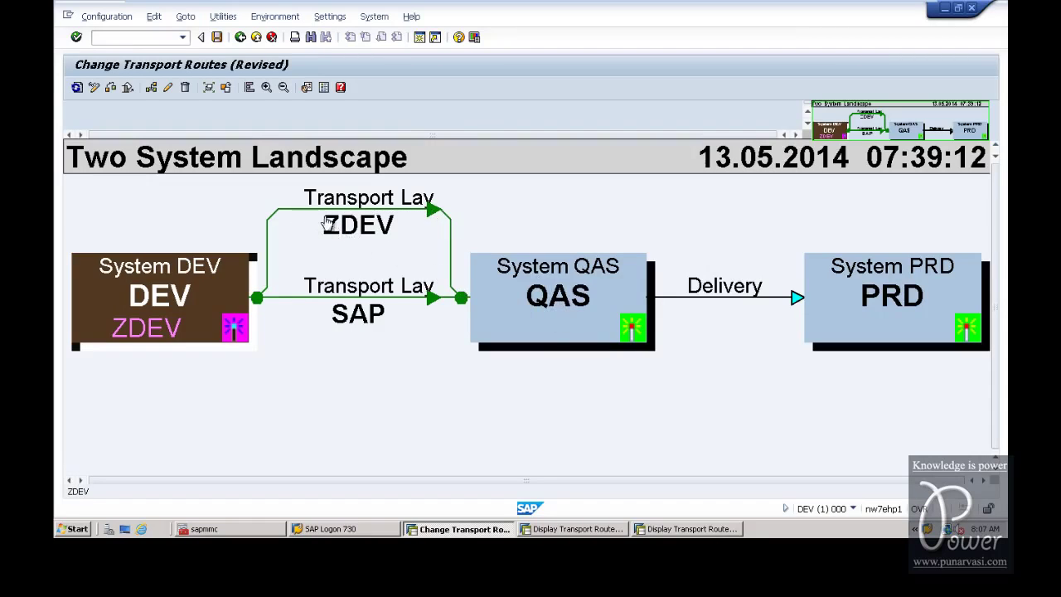
left_click(572, 299)
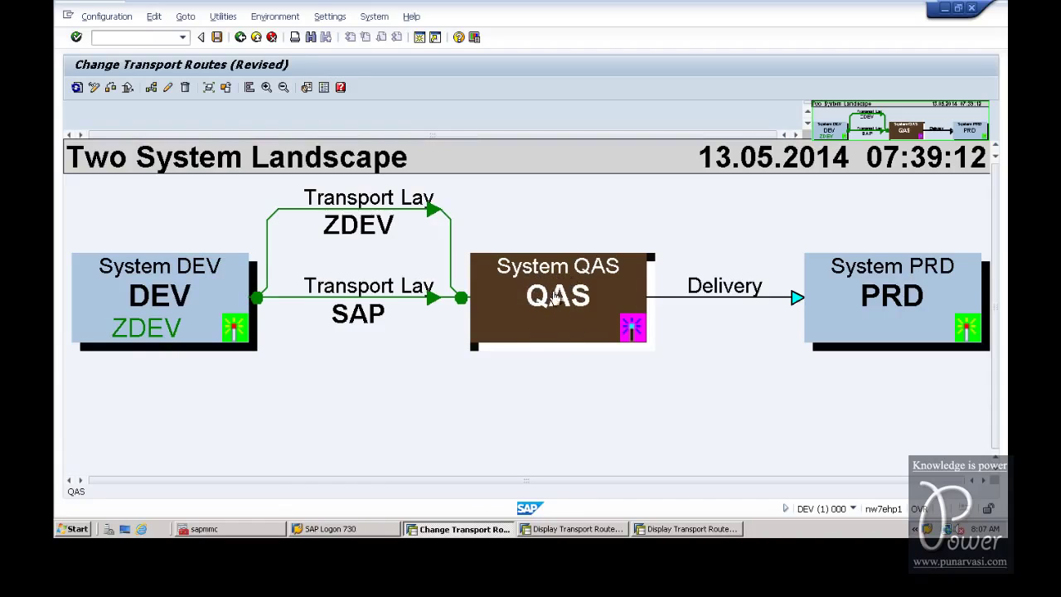
left_click(877, 290)
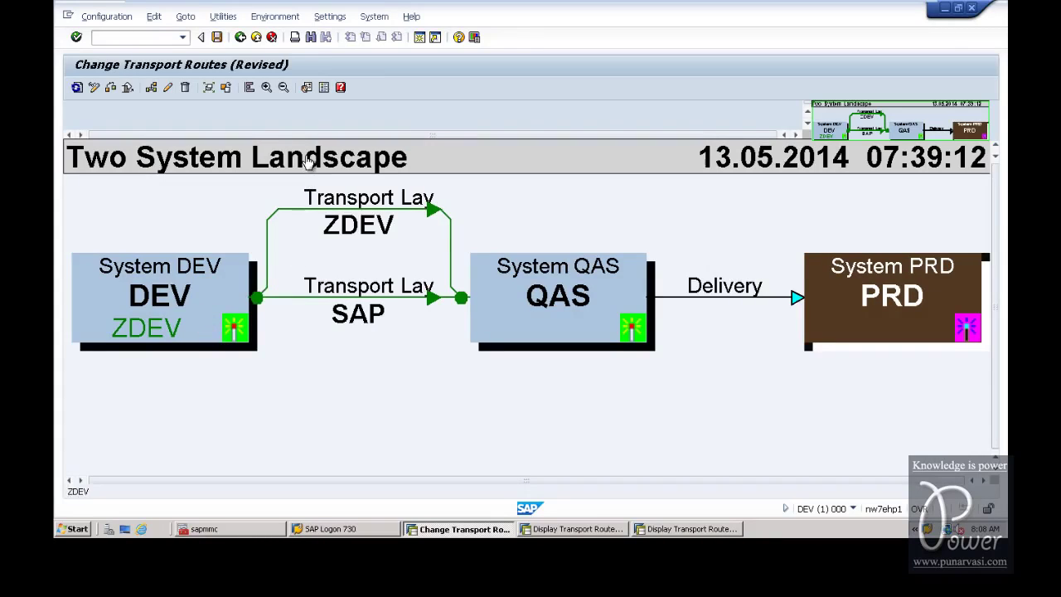
Save the revised transport route configuration, replacing its short description with one beginning "Three".
left_click(216, 37)
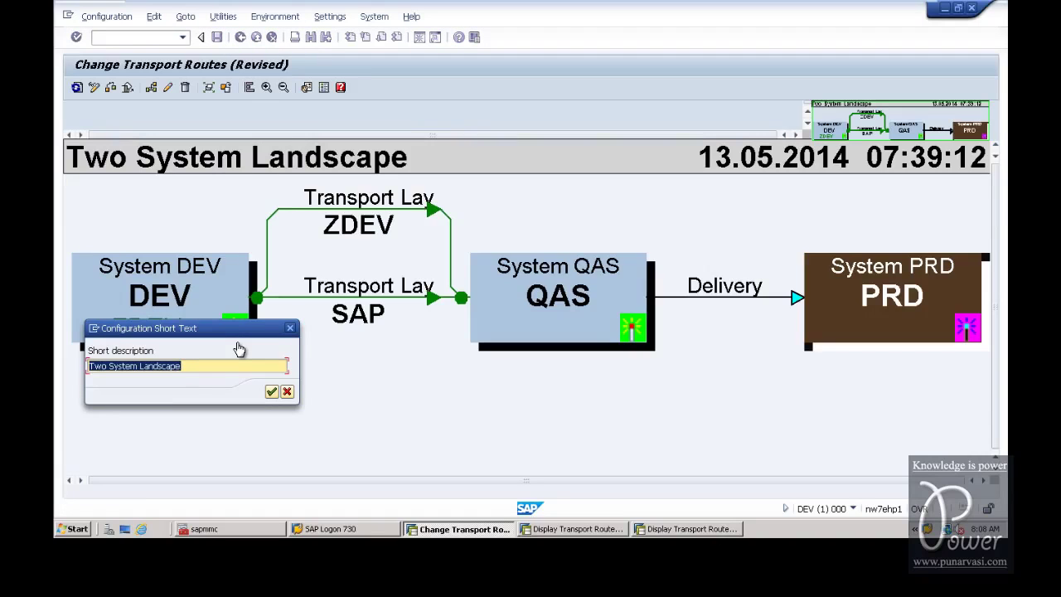
type("Three")
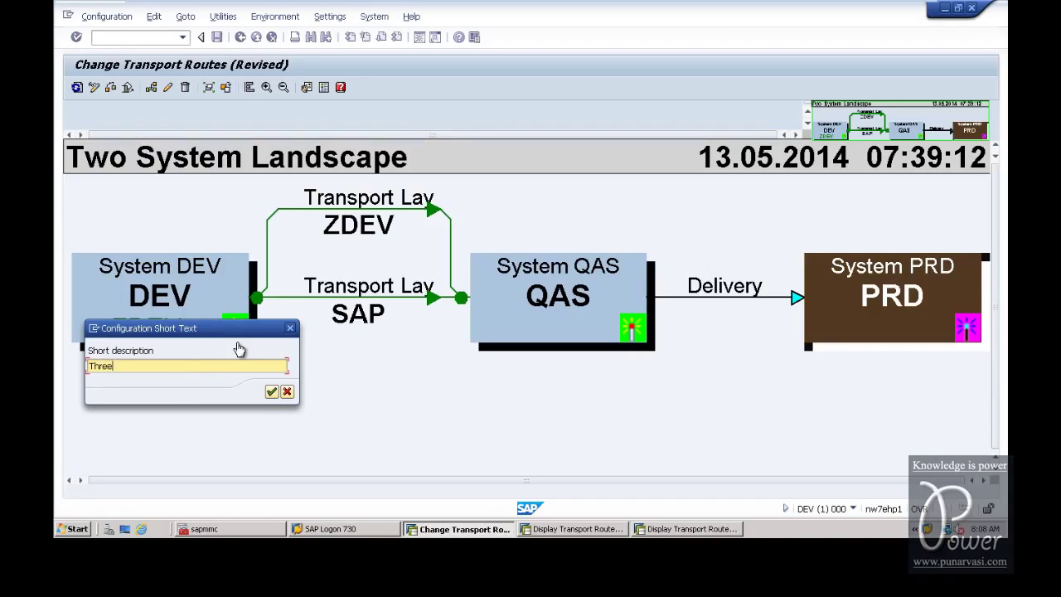